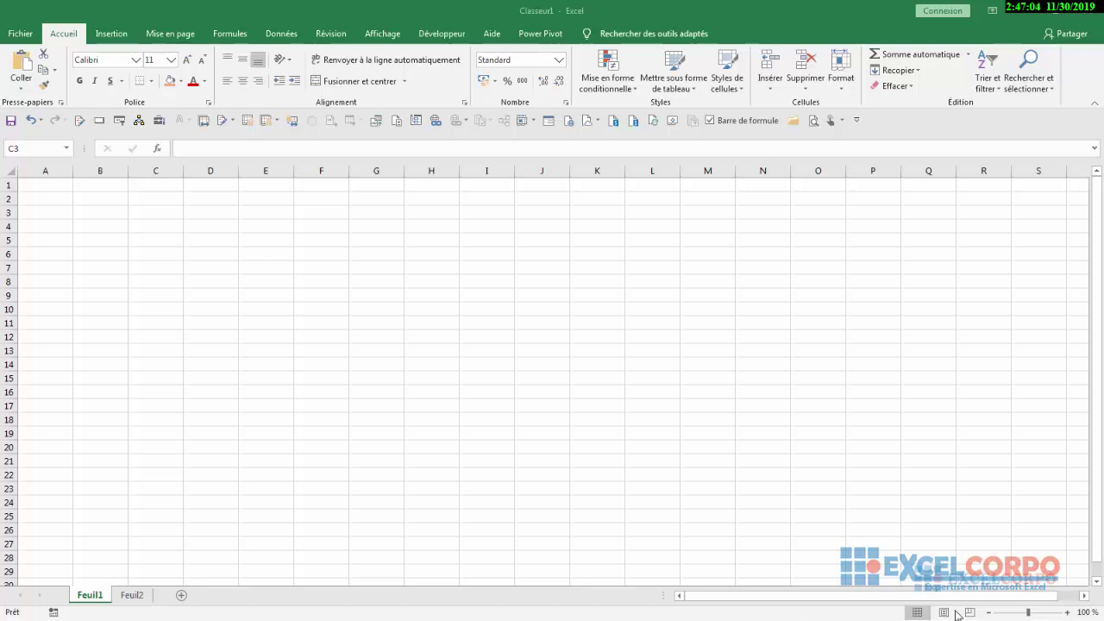
left_click(152, 218)
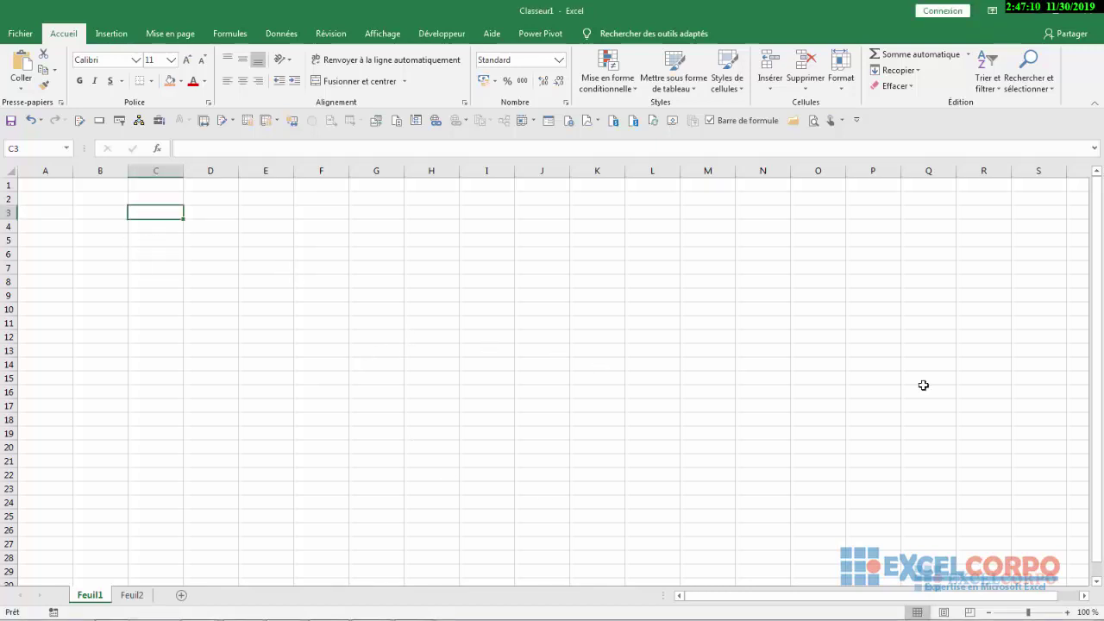
type("=")
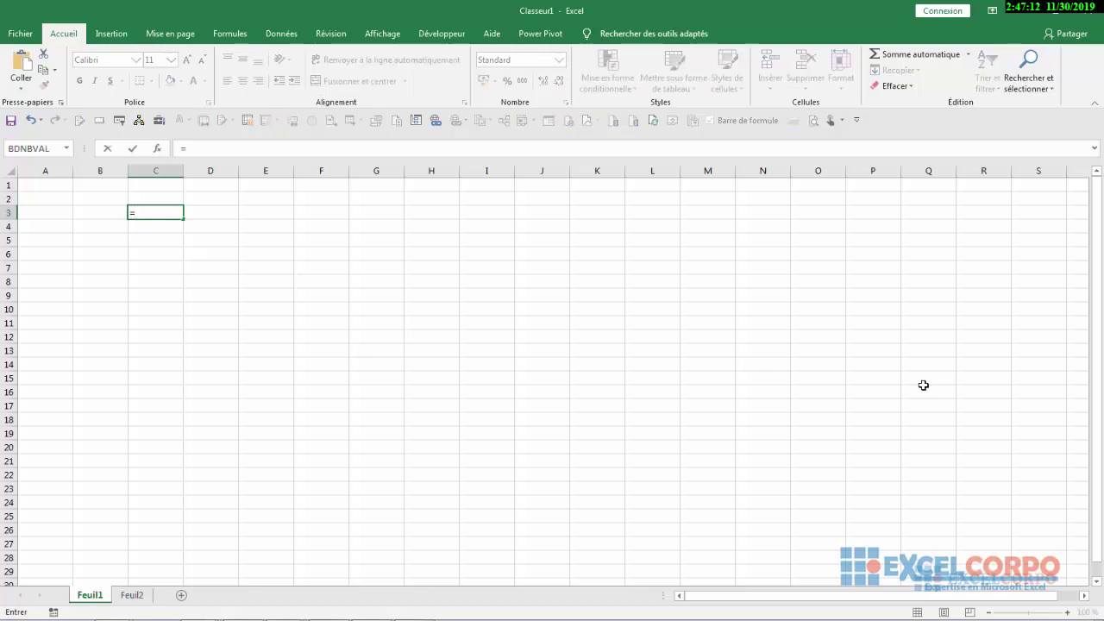
key("BackSpace")
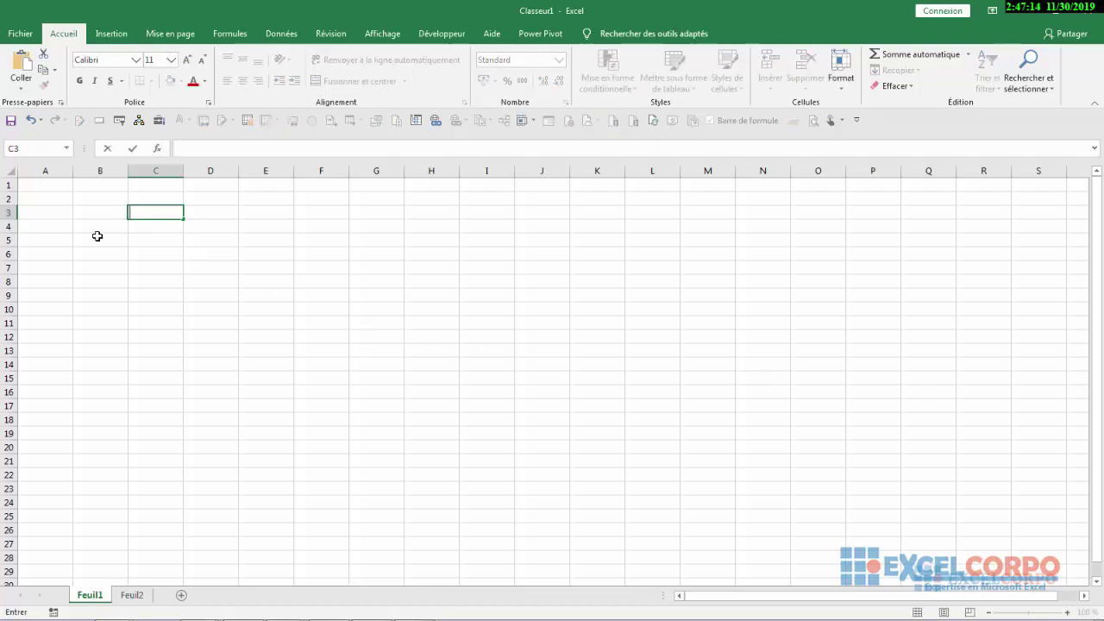
left_click(123, 243)
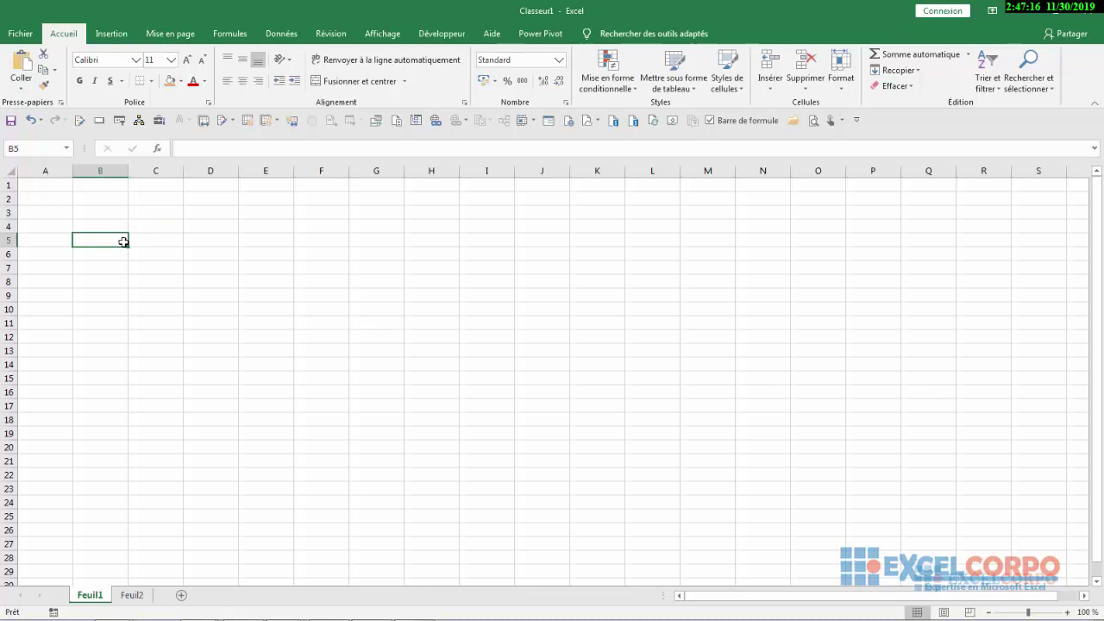
double_click(123, 242)
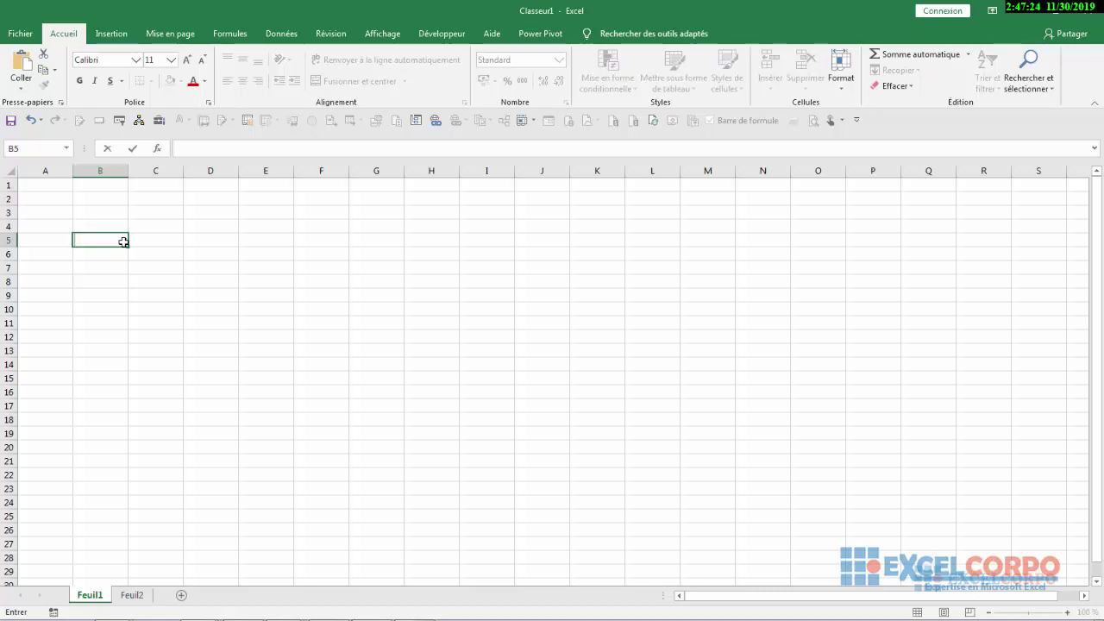
type("=")
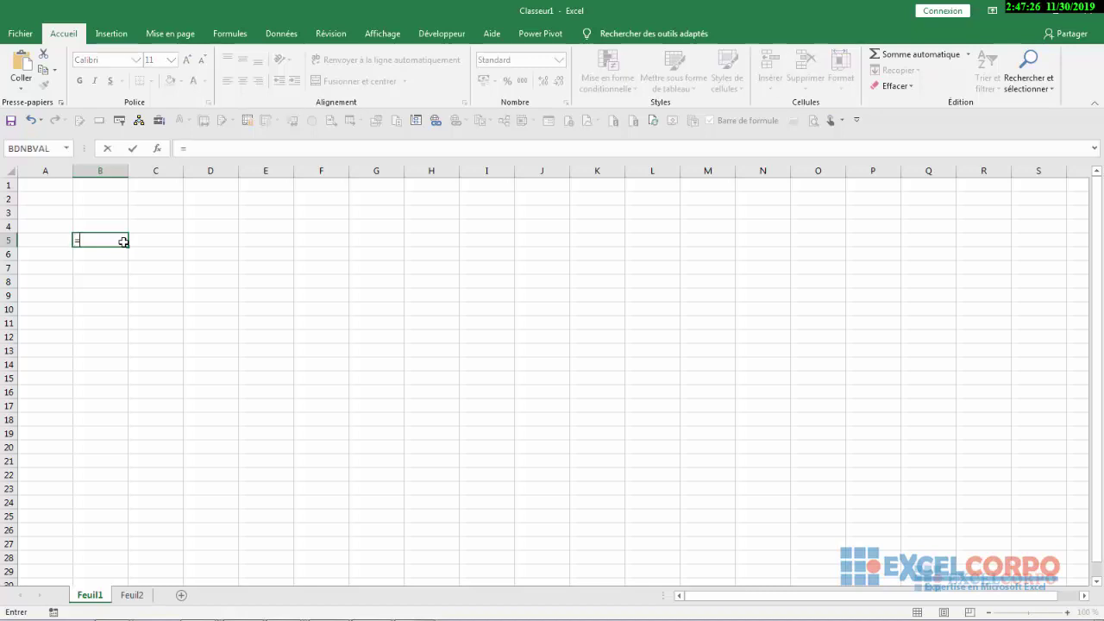
key("BackSpace")
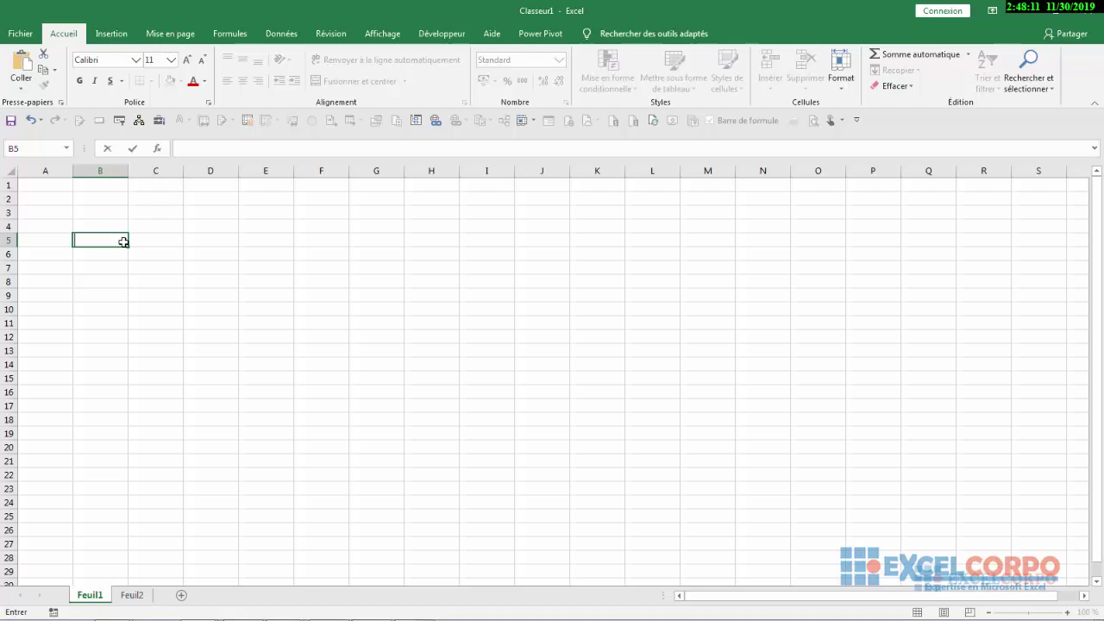
Step: Try entering the formula =8+8 followed by a line break in cell B5, then undo the entry
type("=")
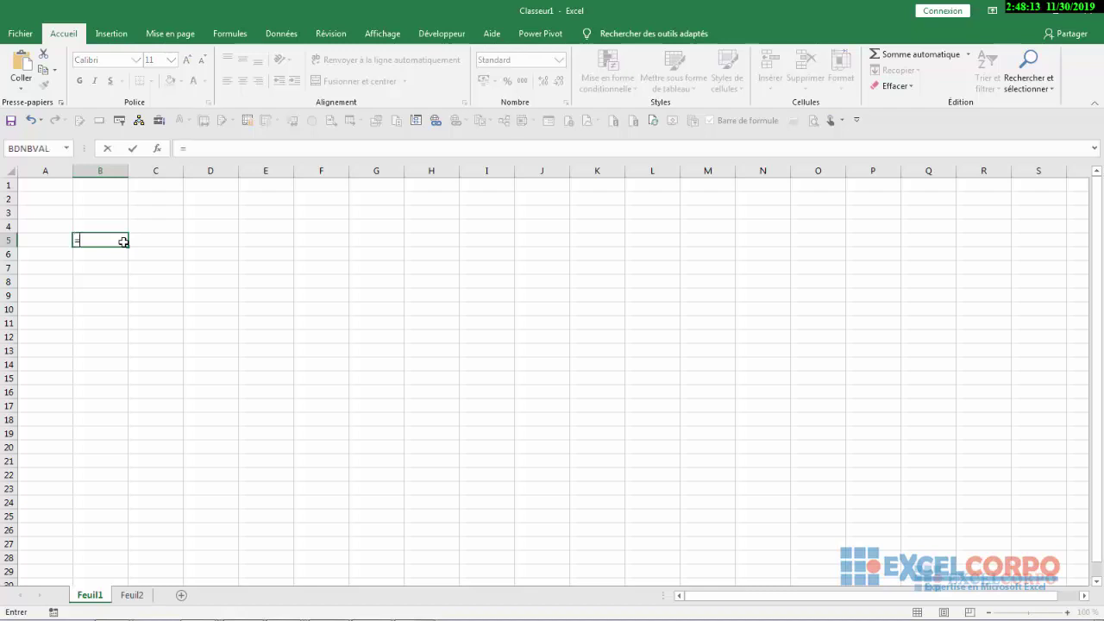
type("8+8")
key("alt+Return")
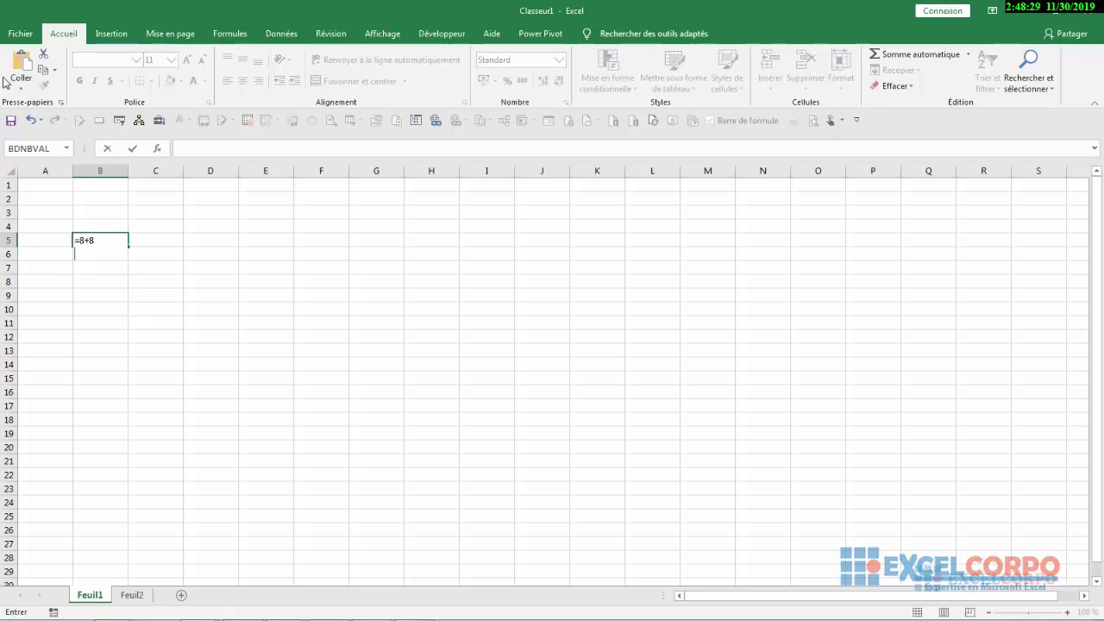
left_click(31, 120)
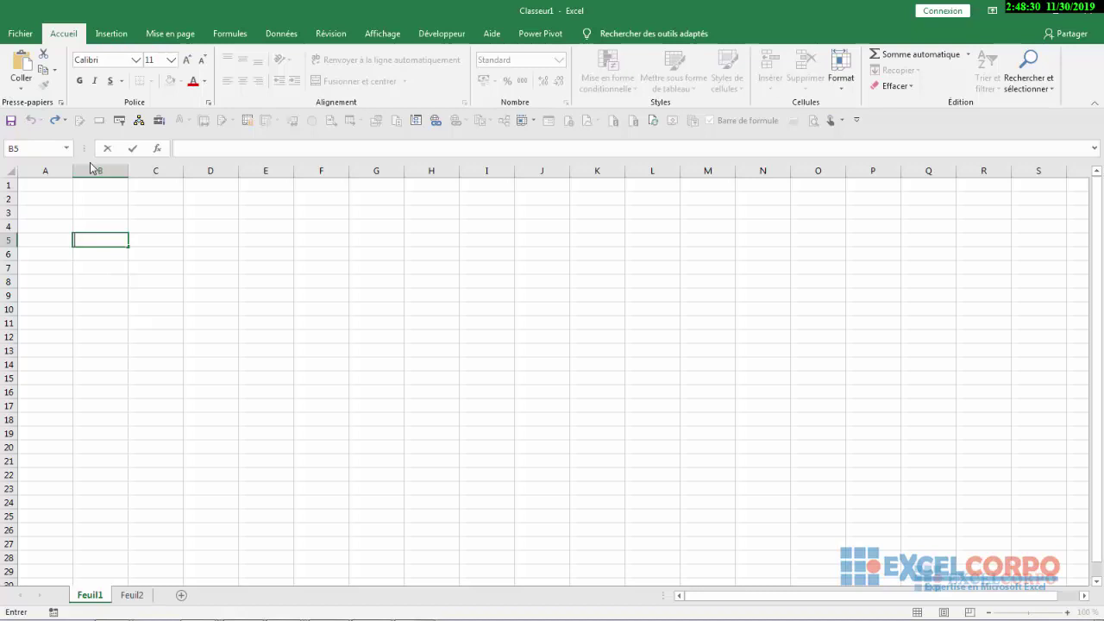
Step: Enter the formula =9+6 in cell C3
left_click(150, 212)
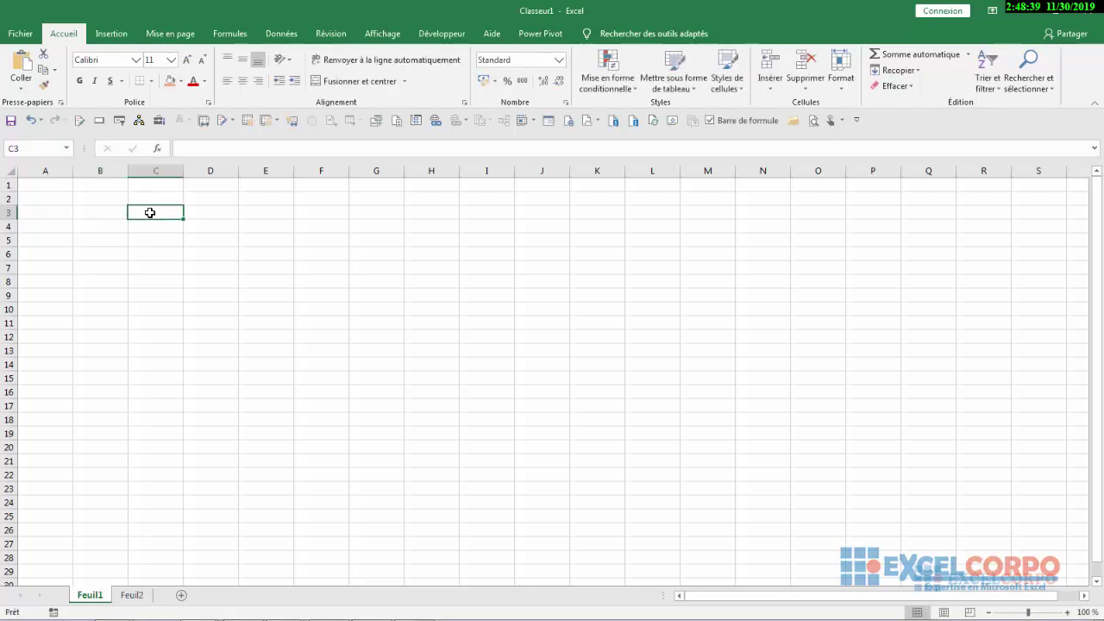
type("=")
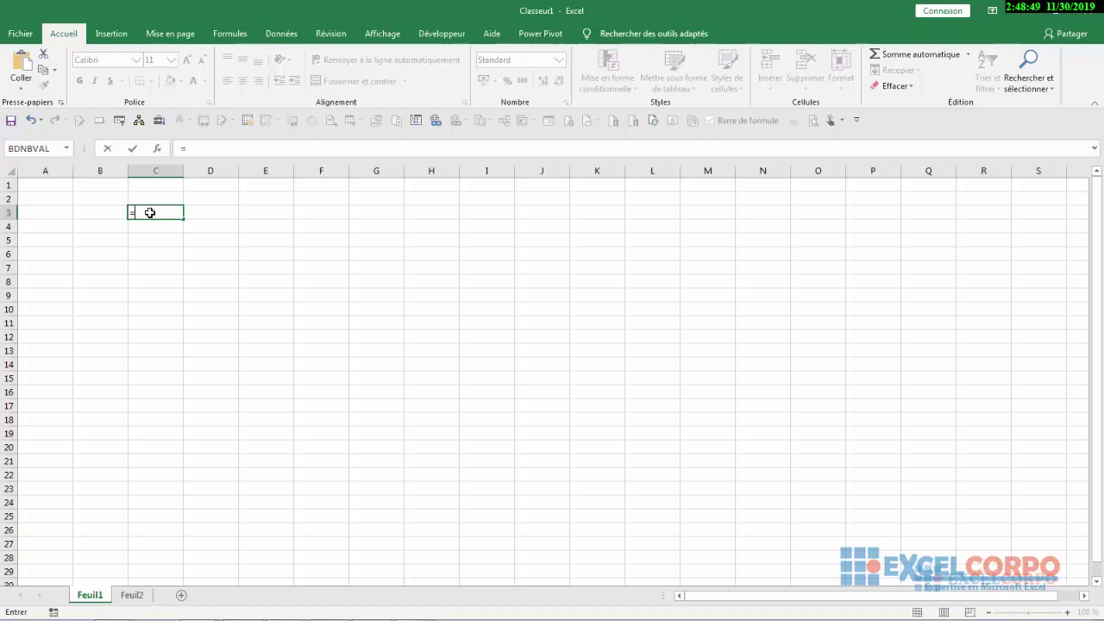
type("9+6")
key("Return")
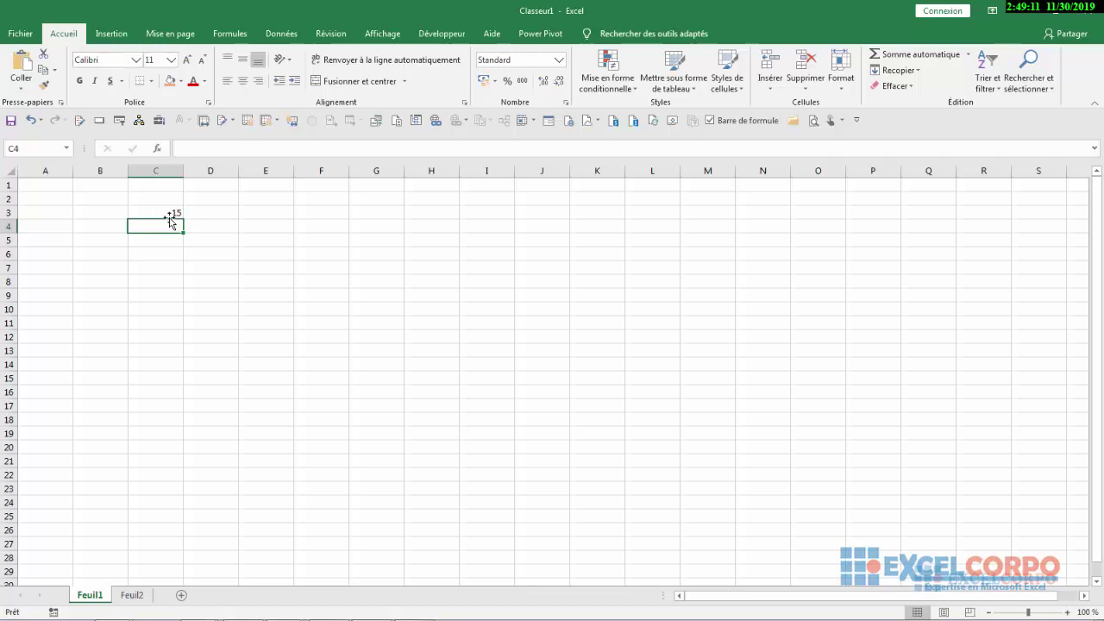
Step: Enter a formula in cell C4 that references B4, then clear the cell
type("=")
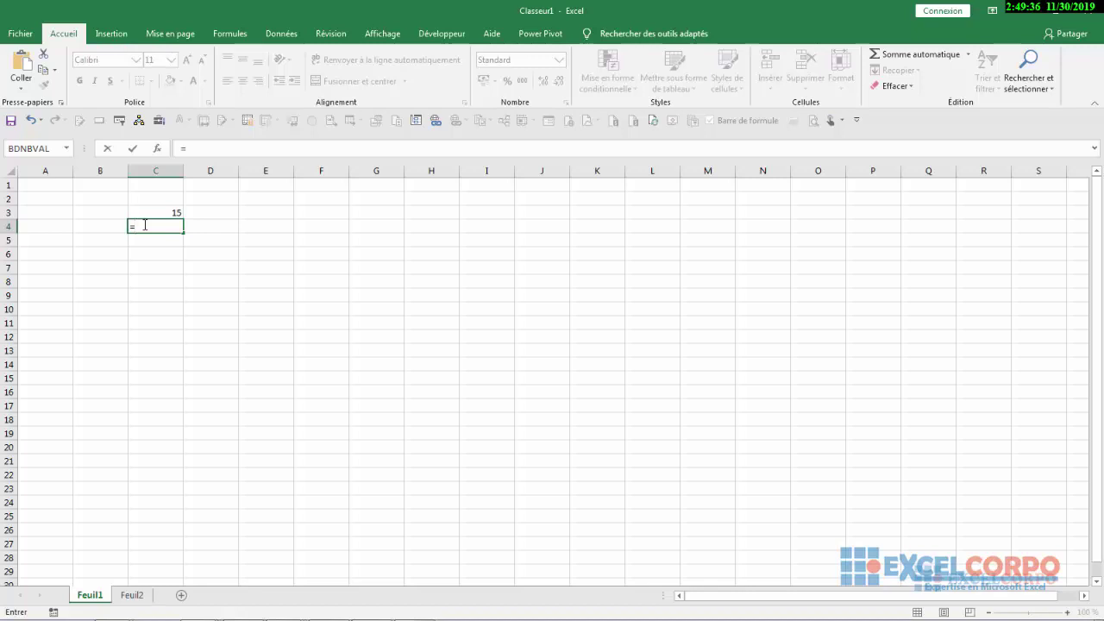
key("Left")
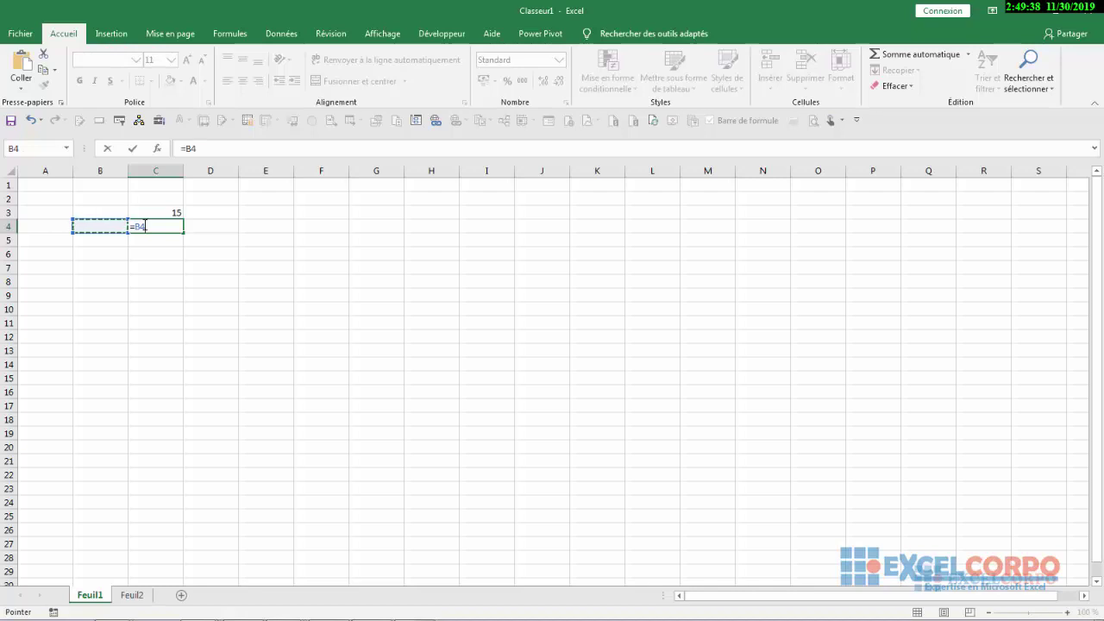
key("Return")
left_click(179, 227)
key("Delete")
Step: Enter UI in cell E4, switch the cell from Enter mode to Edit mode, then erase the text
key("Right")
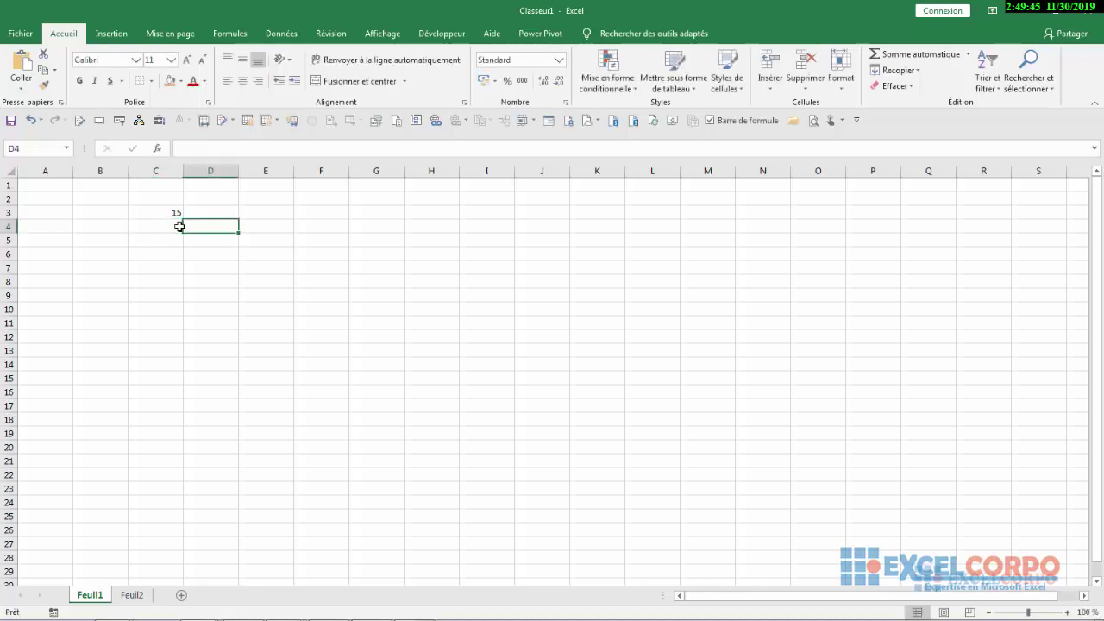
key("Right")
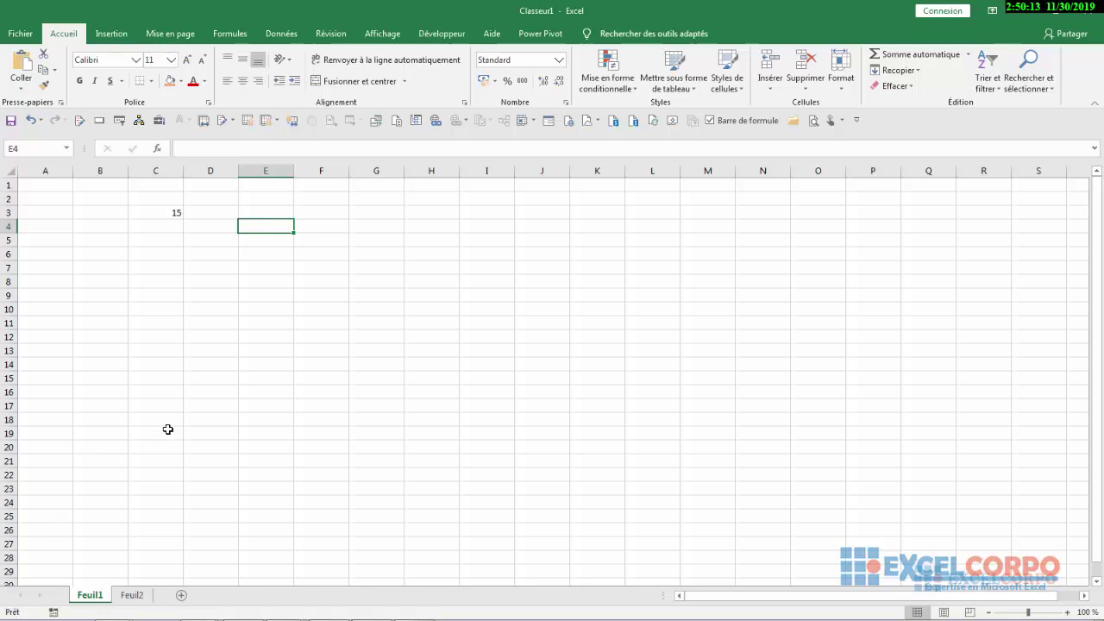
type("UI")
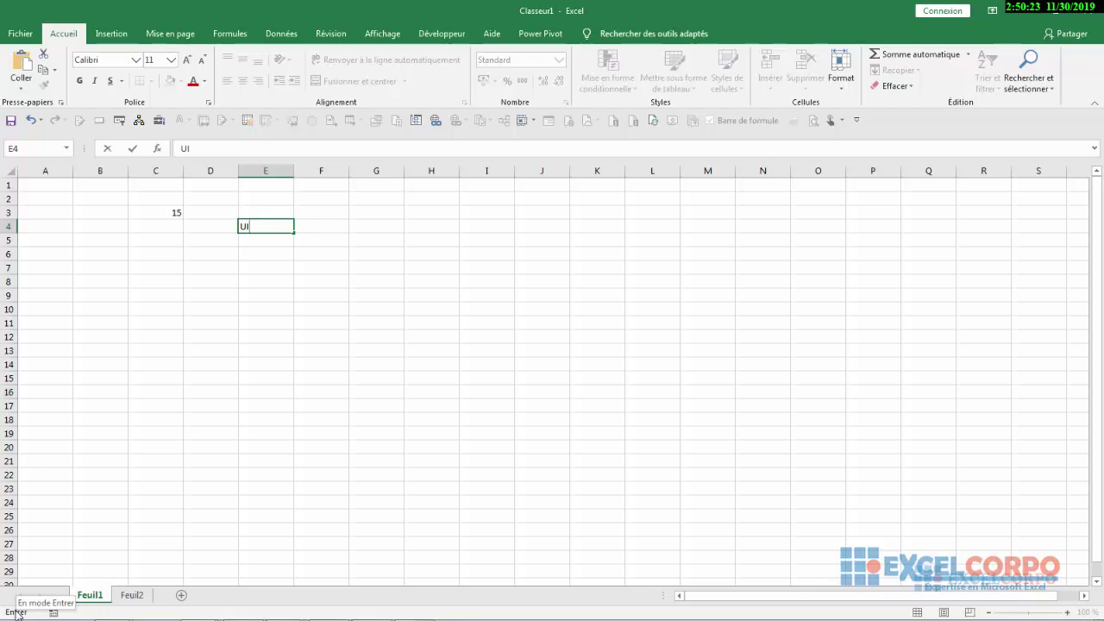
key("F2")
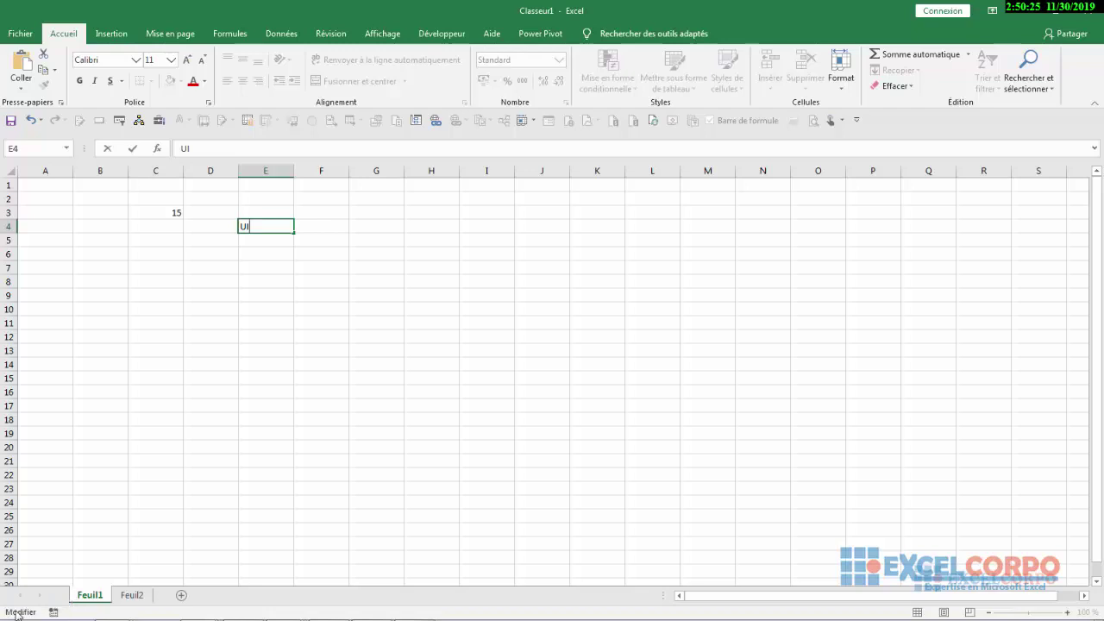
mouse_move(19, 620)
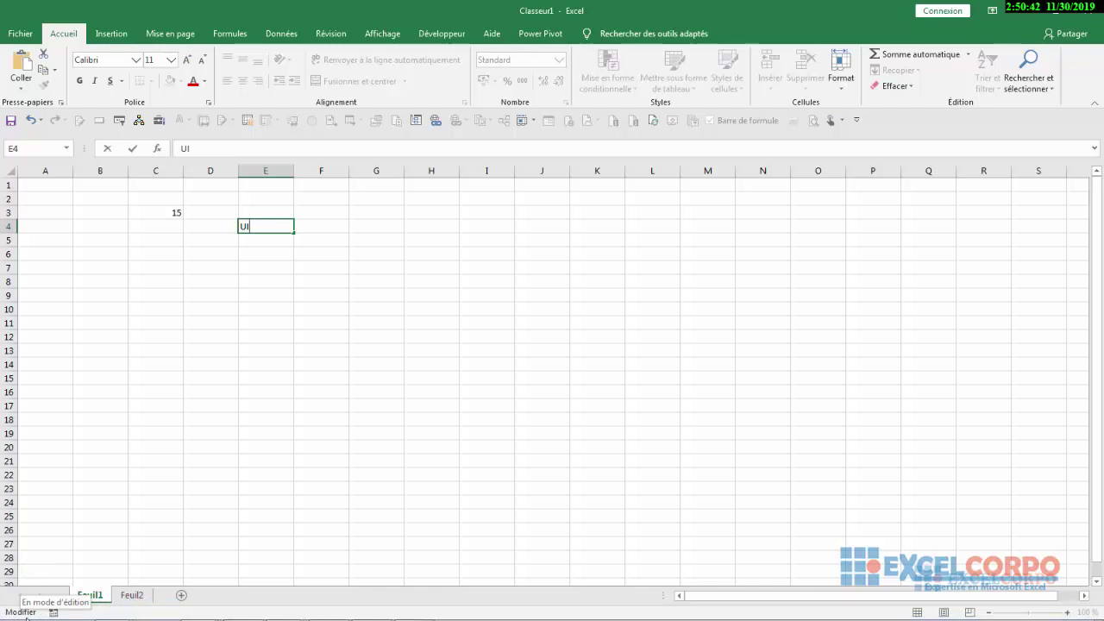
key("BackSpace")
key("BackSpace")
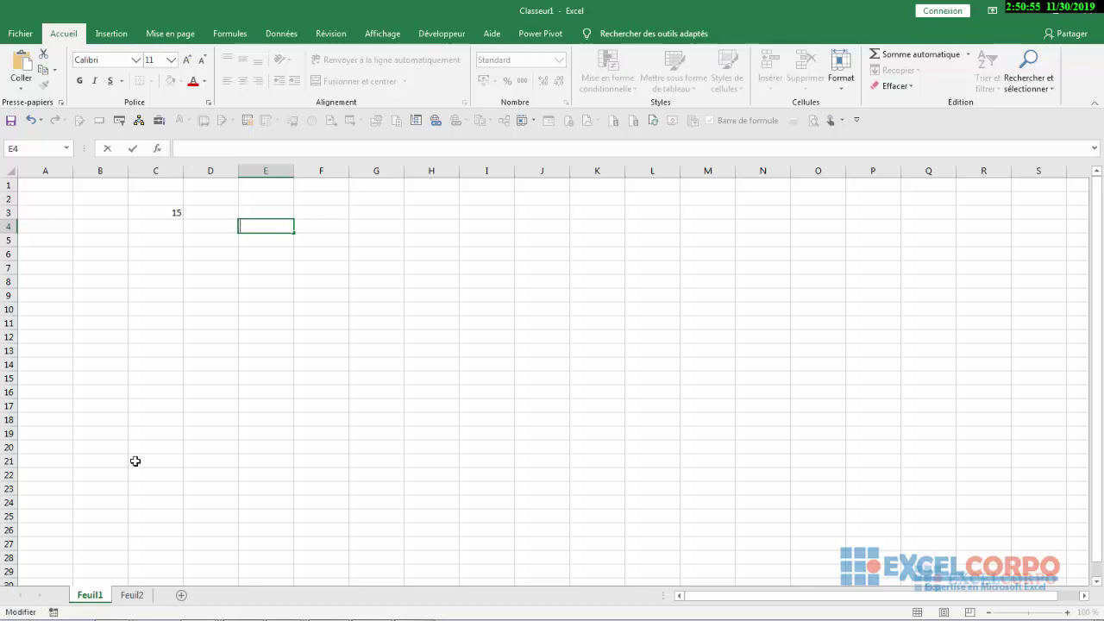
Step: Move the active cell through the neighbouring empty cells from D12 to C5 in Ready mode
left_click(234, 341)
key("Left")
key("Left")
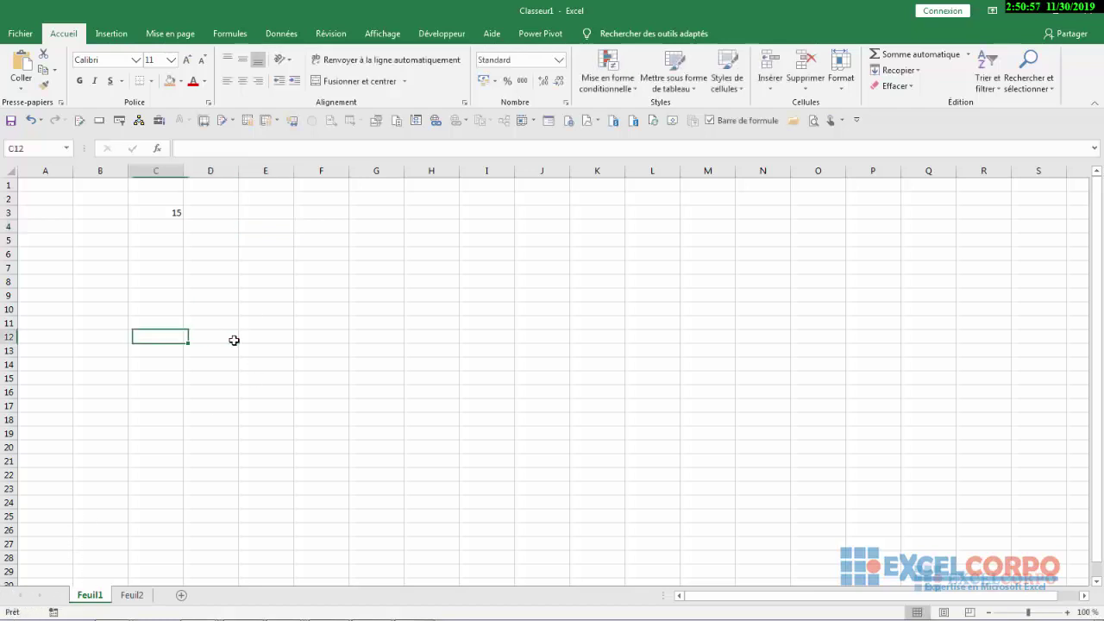
key("Right")
key("Right")
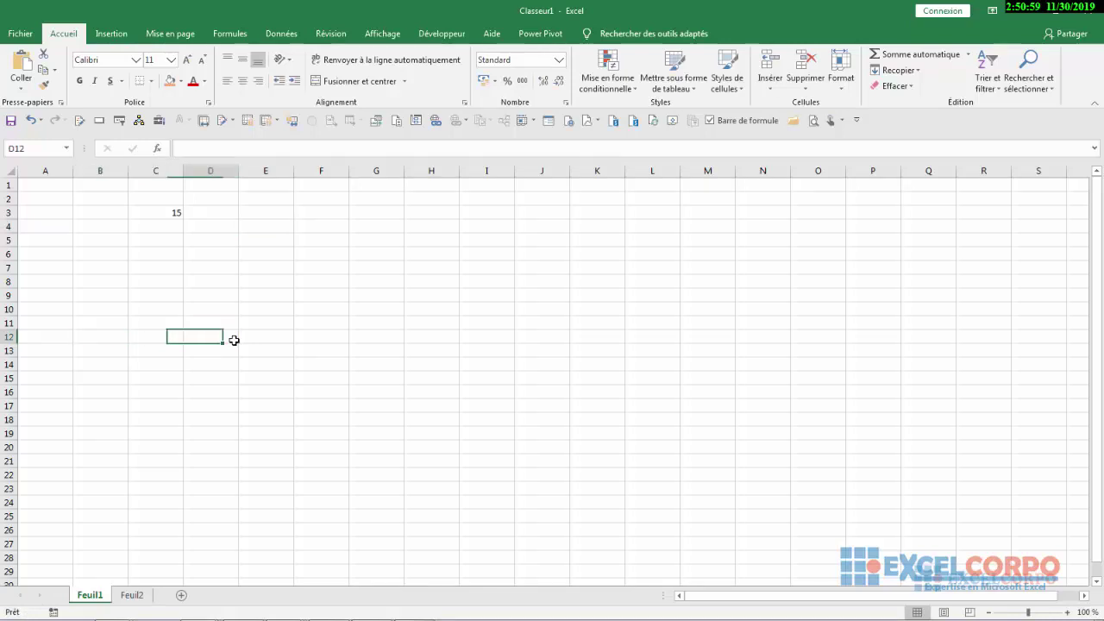
key("Up")
key("Up")
key("Up")
key("Up")
key("Up")
key("Up")
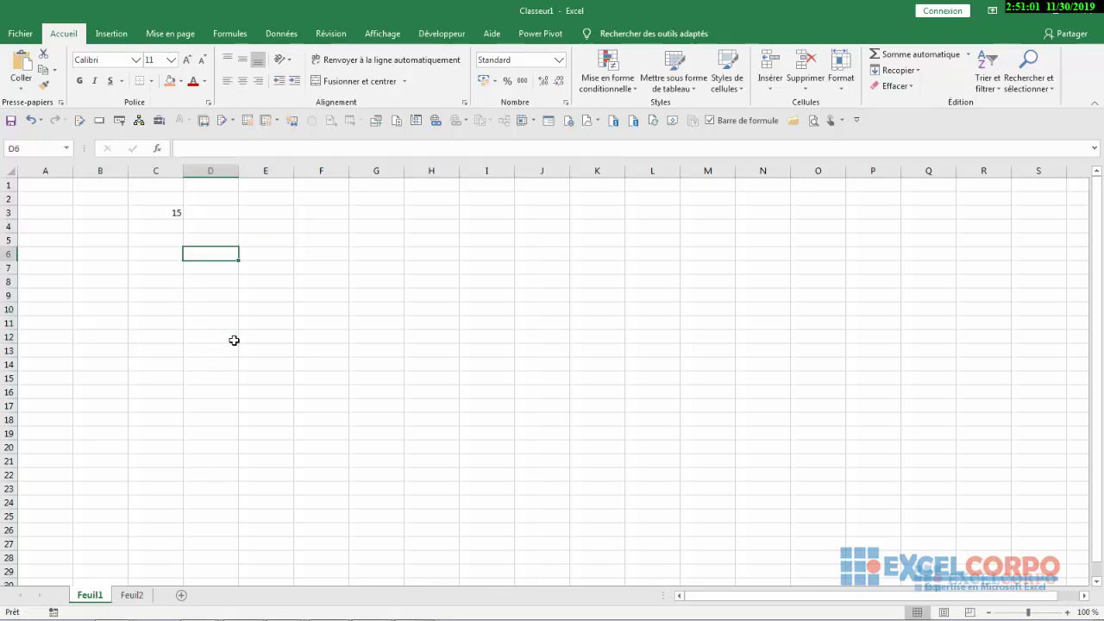
key("Left")
key("Left")
key("Right")
key("Up")
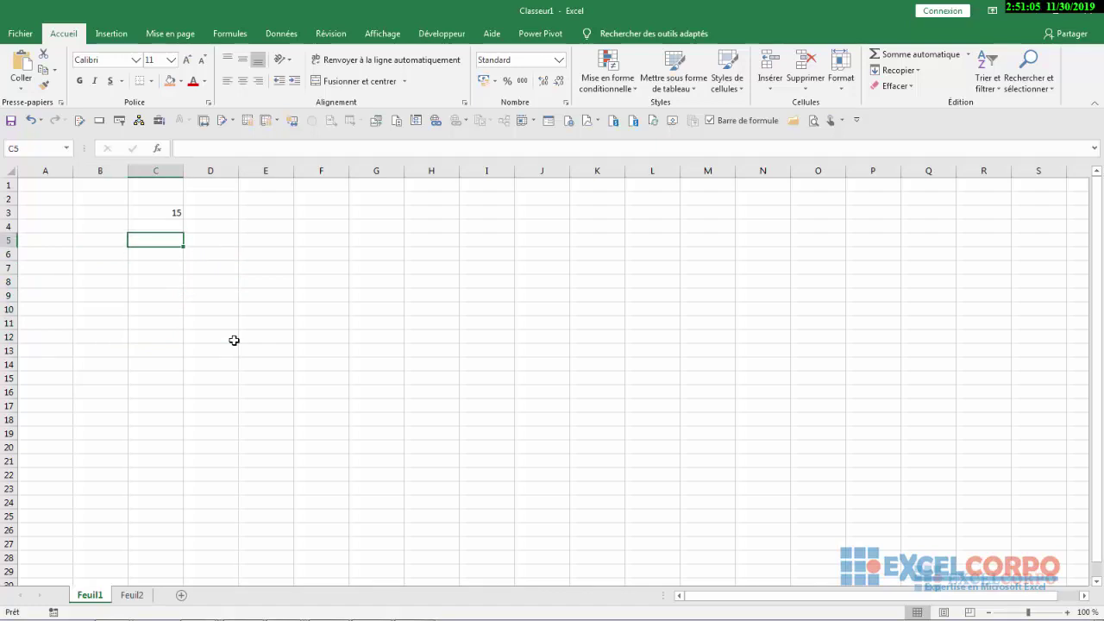
Step: Edit the formula in C3, replacing the 6 with a reference to C5 and switching that reference to D4
left_click(175, 210)
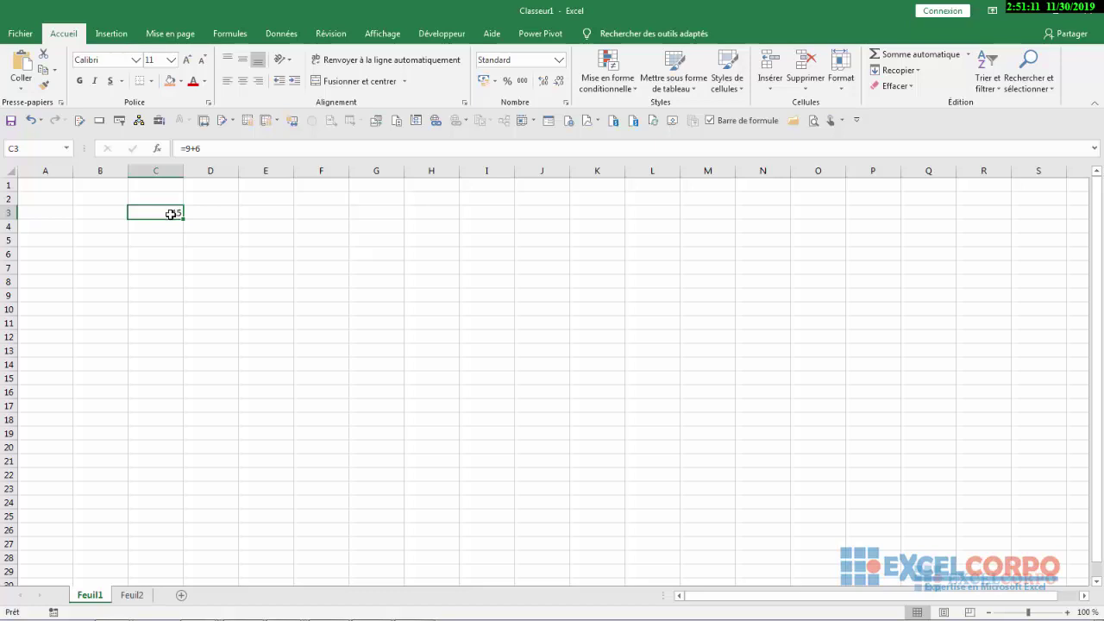
double_click(171, 214)
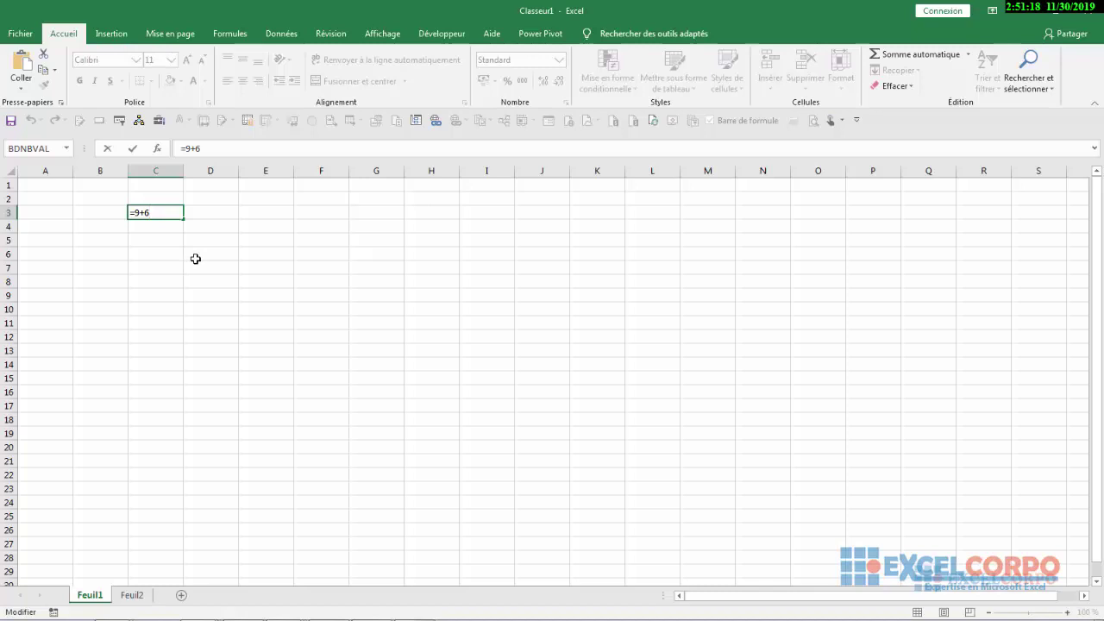
key("F2")
mouse_move(27, 614)
left_click(146, 212)
left_click(164, 239)
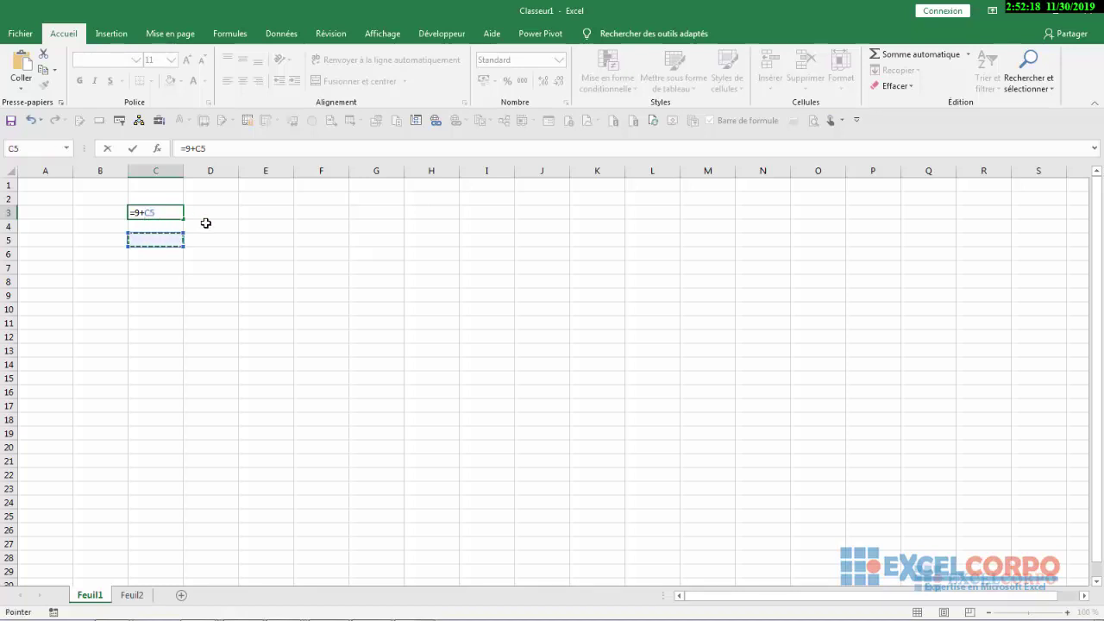
left_click(206, 223)
Step: Insert an extra reference at the start of C3's formula and point it to E2, giving =E2=9+D4
key("F2")
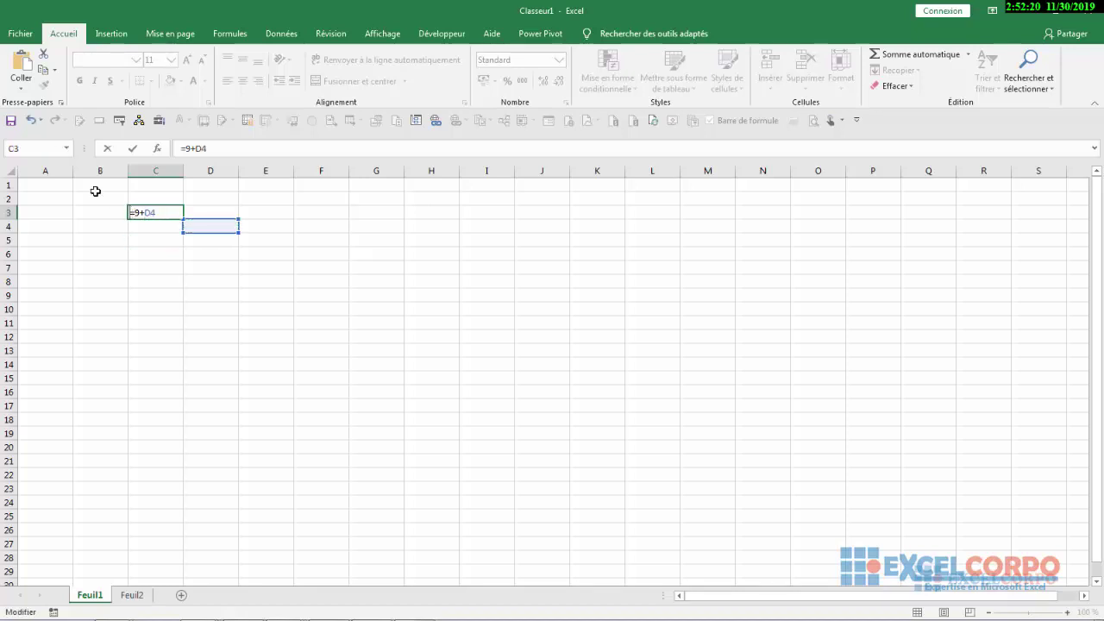
type("=")
left_click(97, 224)
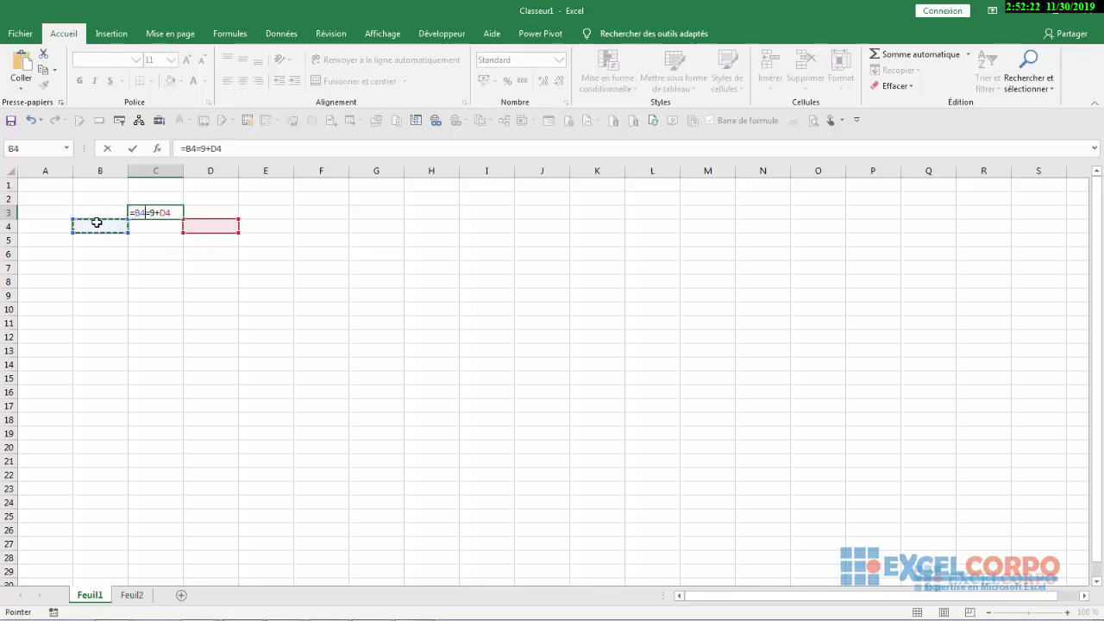
left_click(200, 276)
left_click(31, 120)
left_click(282, 251)
left_click(255, 204)
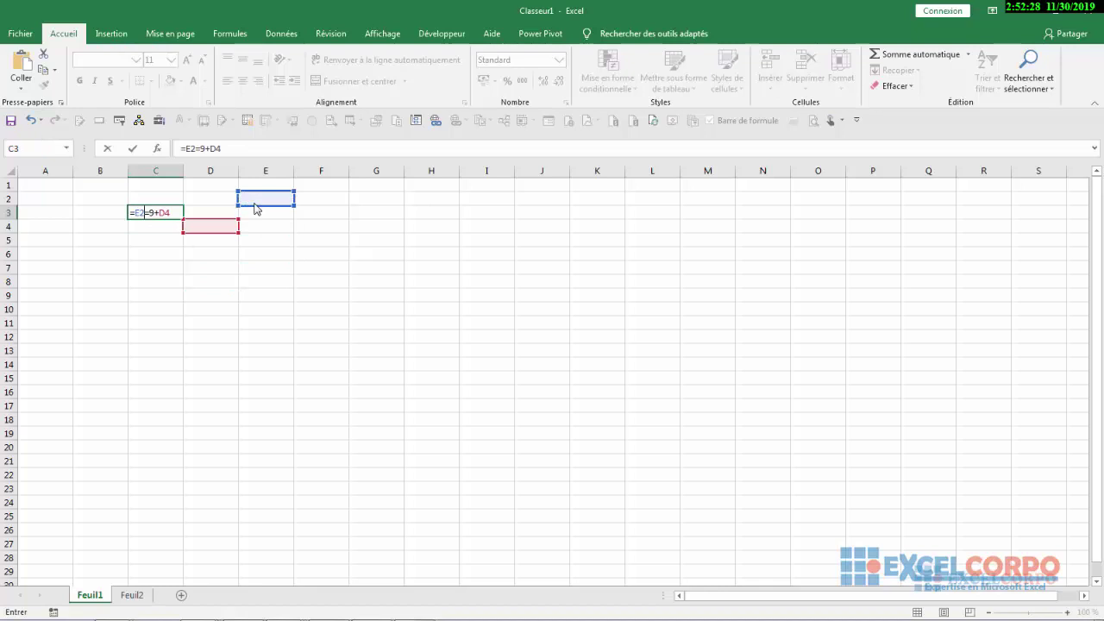
Step: Try removing the +D4 term from C3's formula, undo the removal, and leave the edit with C4 selected
left_click(173, 215)
key("BackSpace")
key("BackSpace")
key("BackSpace")
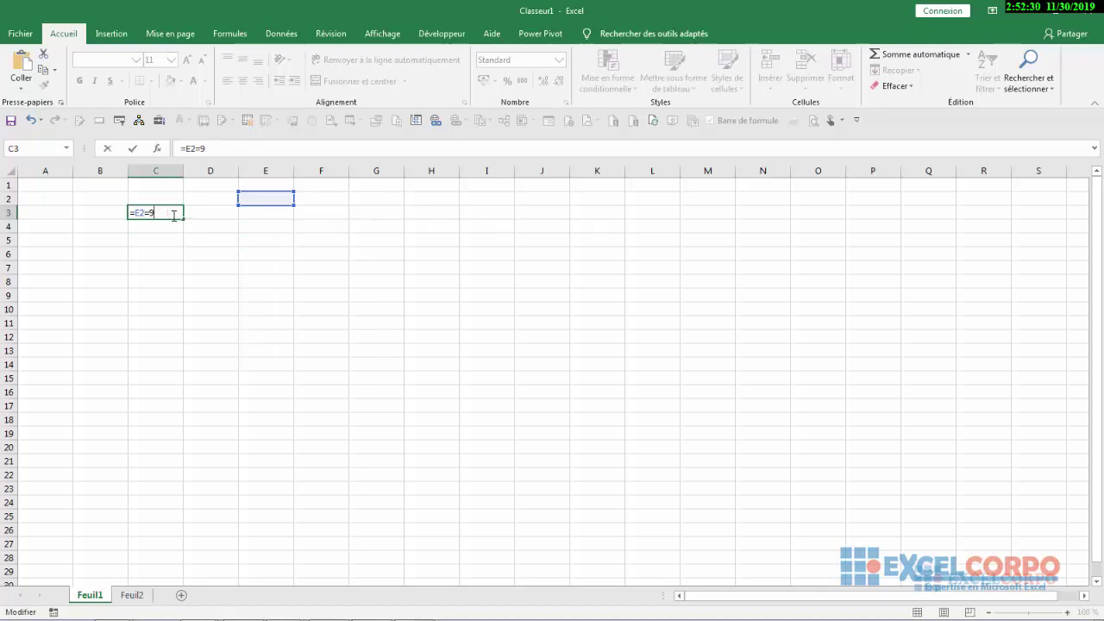
left_click(30, 120)
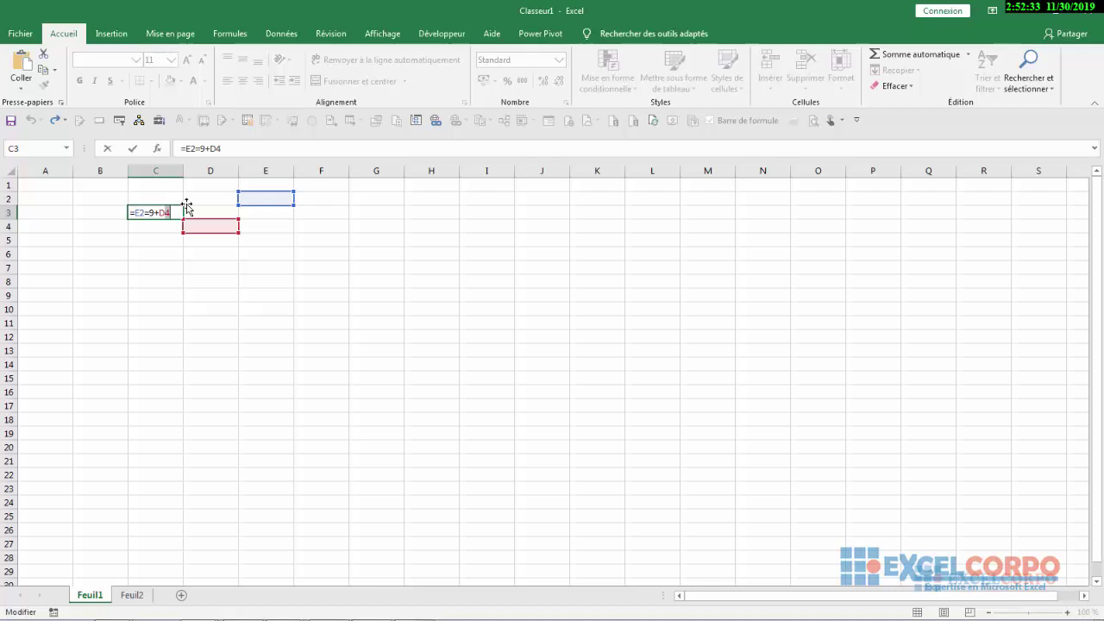
left_click(328, 248)
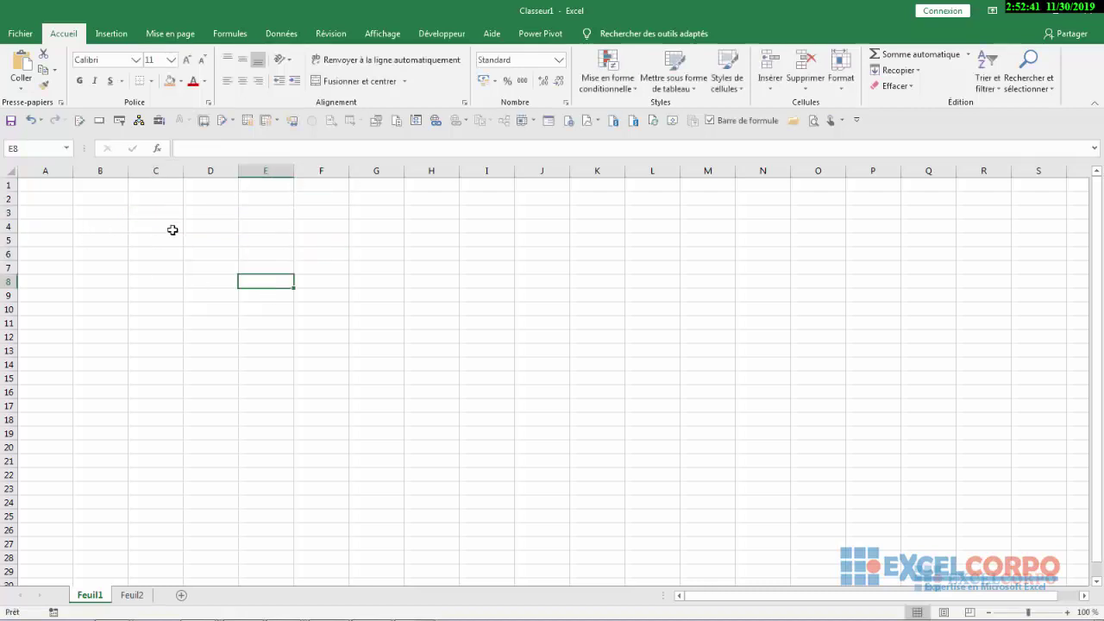
left_click(172, 229)
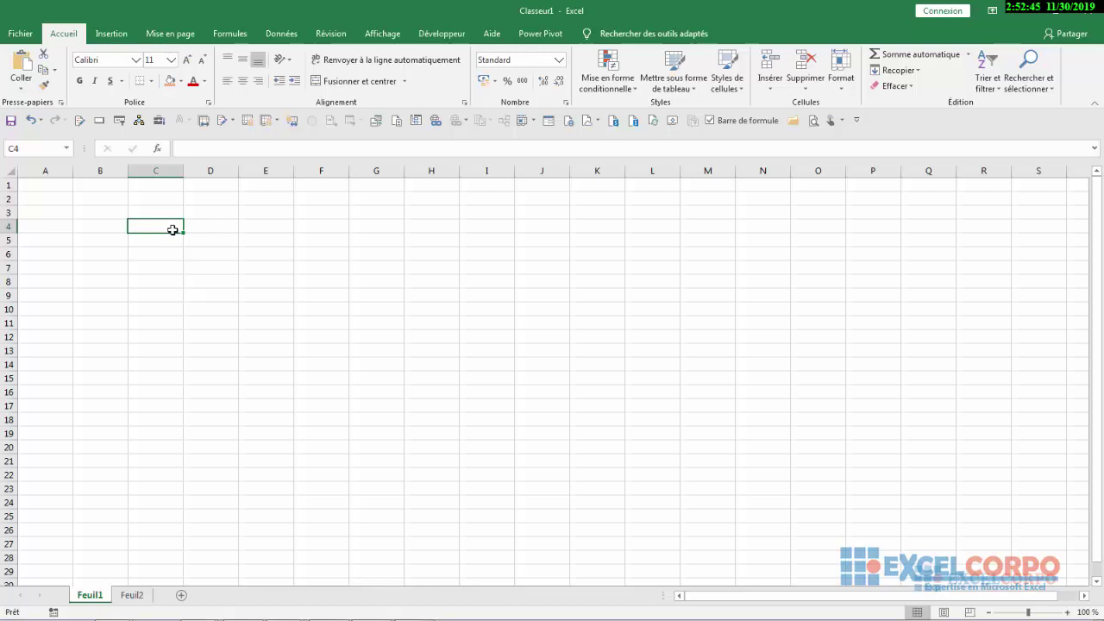
Step: Enter the addition formula =9+3 in C4 and reselect that cell
type("=")
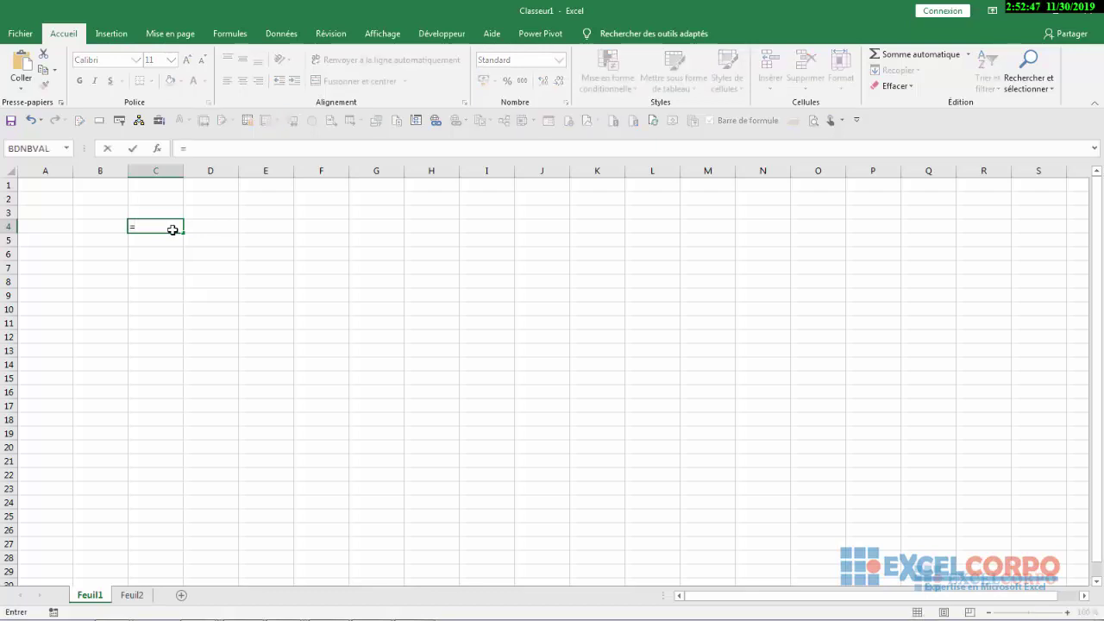
type("9+3")
left_click(185, 250)
left_click(167, 229)
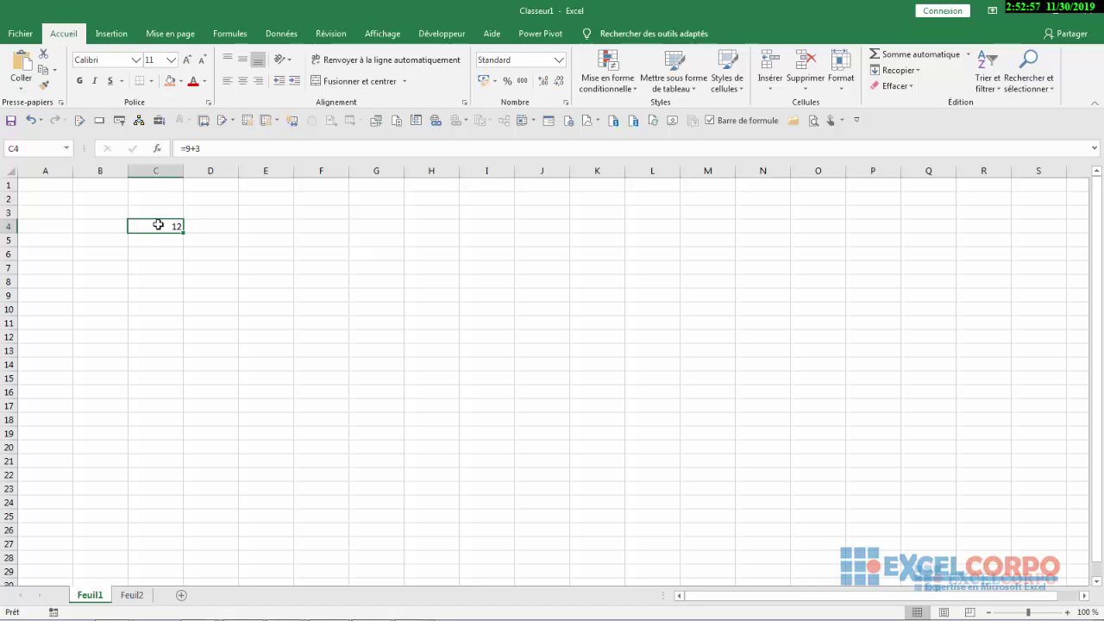
Step: Edit C4 to try the minus operator in place of the addition, and erase the whole expression
double_click(159, 225)
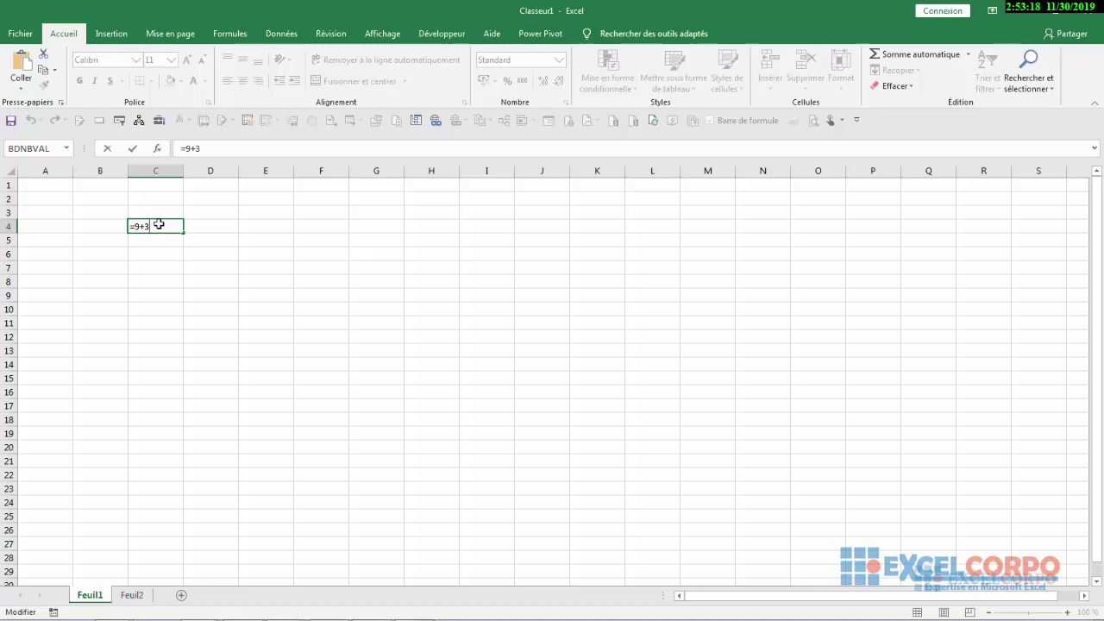
type("-")
key("BackSpace")
key("BackSpace")
key("BackSpace")
type("-")
key("BackSpace")
key("BackSpace")
key("BackSpace")
type("-5")
key("BackSpace")
key("BackSpace")
type("!")
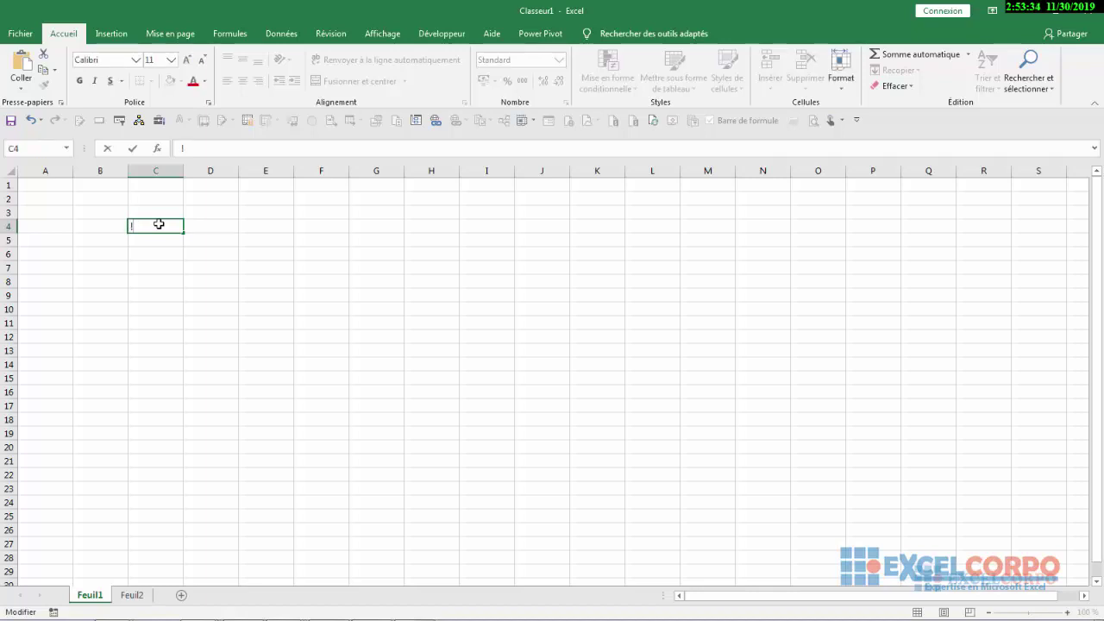
key("BackSpace")
Step: Write the multiplication formula =10*6 in C4 while still in Edit mode
type("*")
type("=")
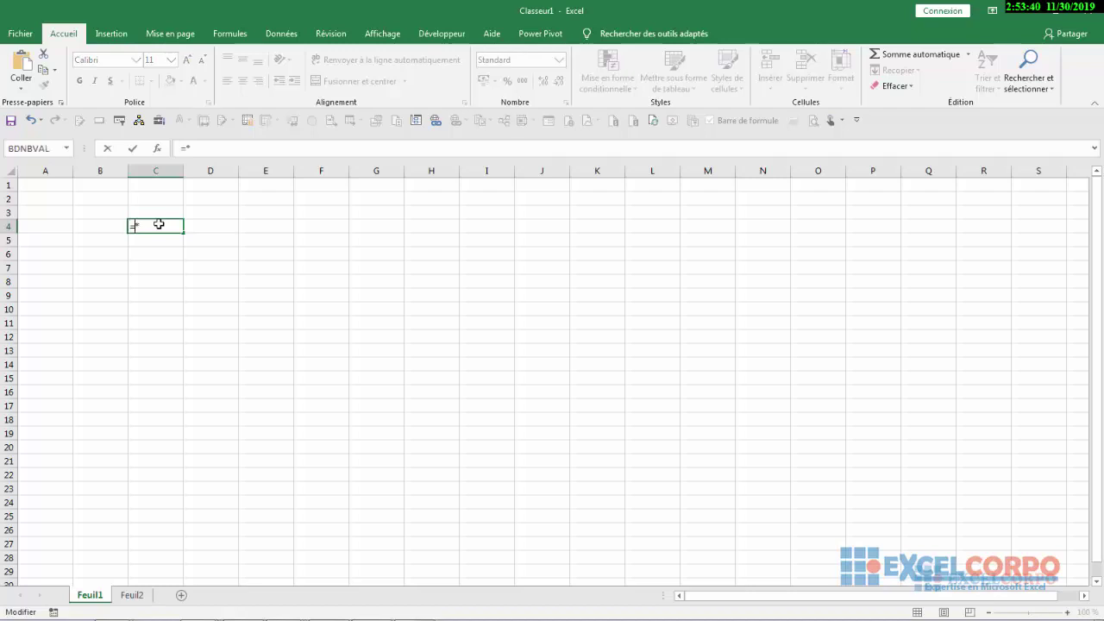
type("10")
type("6")
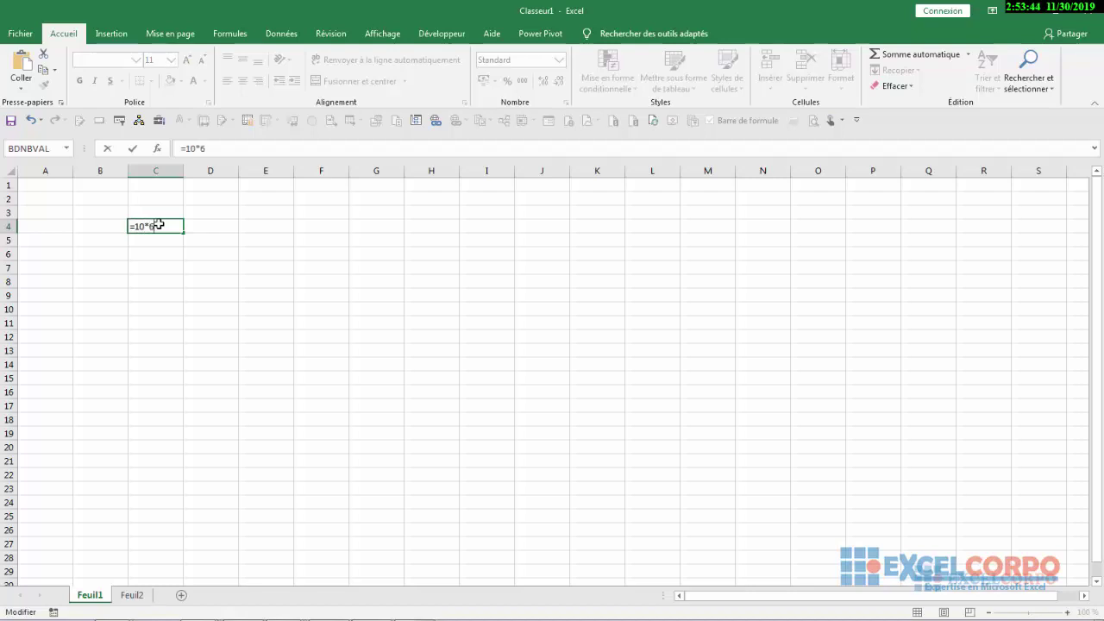
Step: Try the division operator with /5 in C4's formula, then erase the characters and cancel the edit
key("BackSpace")
key("BackSpace")
type("/5")
key("BackSpace")
key("BackSpace")
key("BackSpace")
key("BackSpace")
key("Escape")
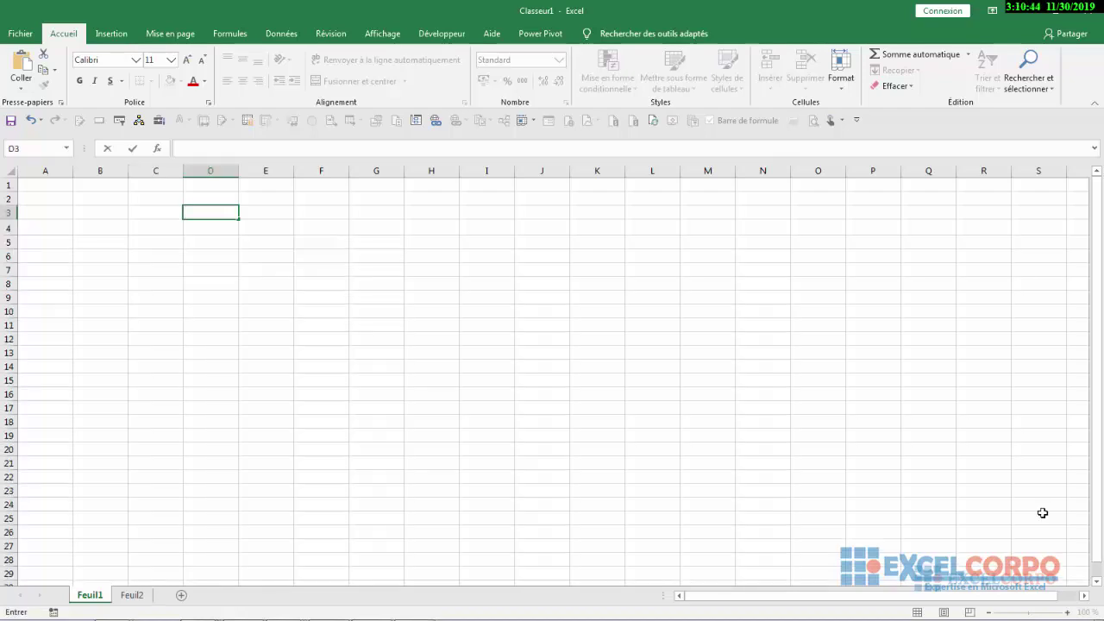
Step: Enter 4^4 without an equals sign in D3, move to neighbouring cells, and return to clear D3
type("4^")
key("ctrl+Return")
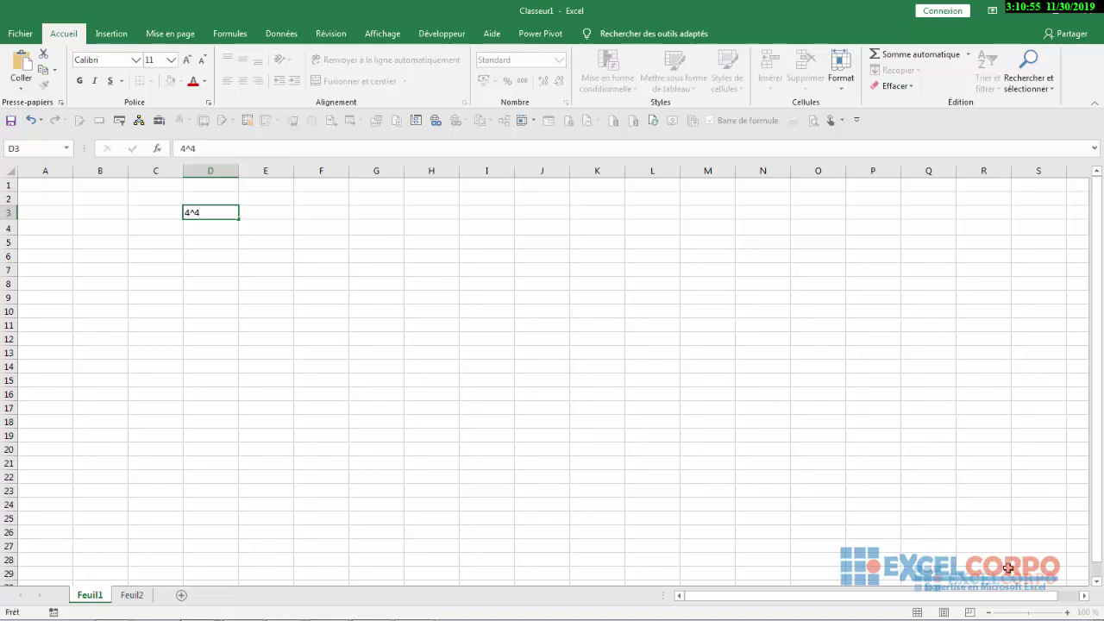
key("Left")
key("Left")
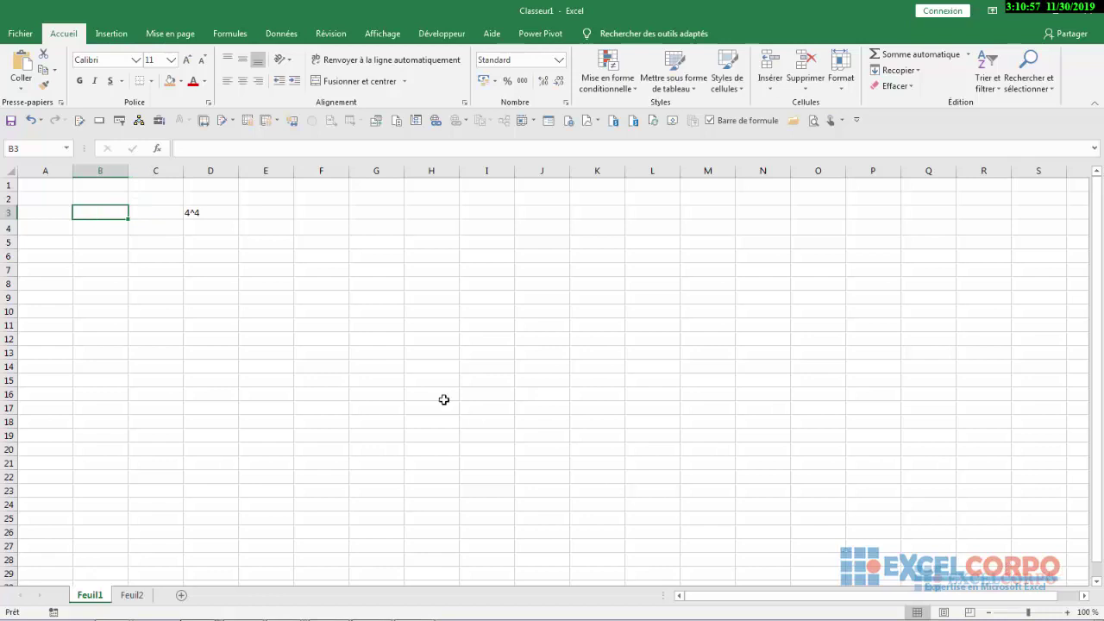
left_click(201, 210)
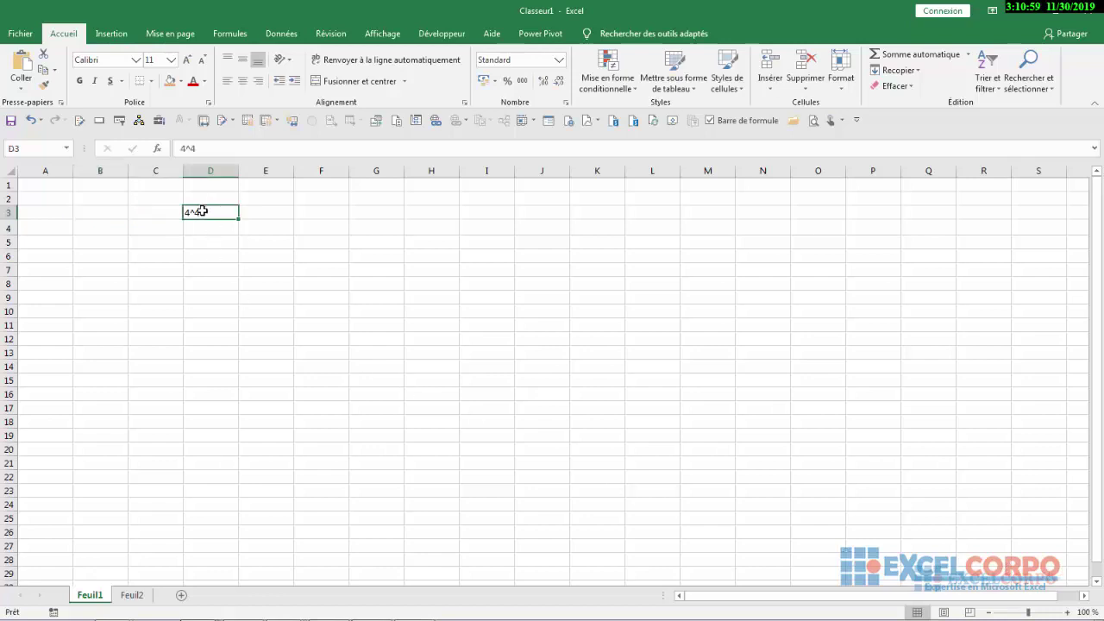
key("BackSpace")
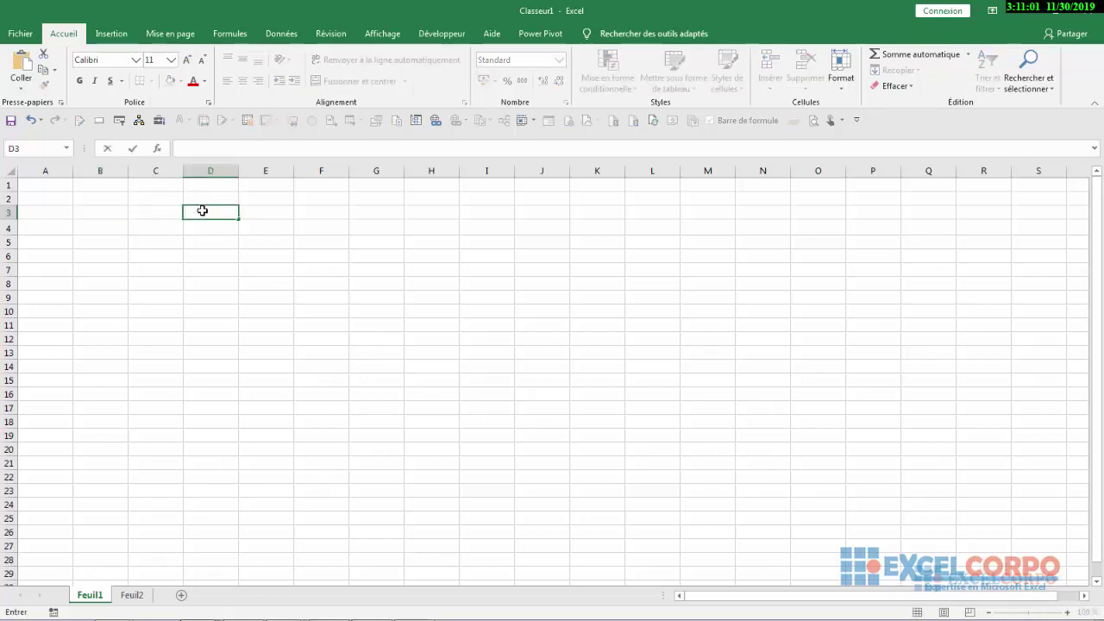
Step: Enter the power formula =3^2 in D3, change both numbers to 4, and validate it
type("=")
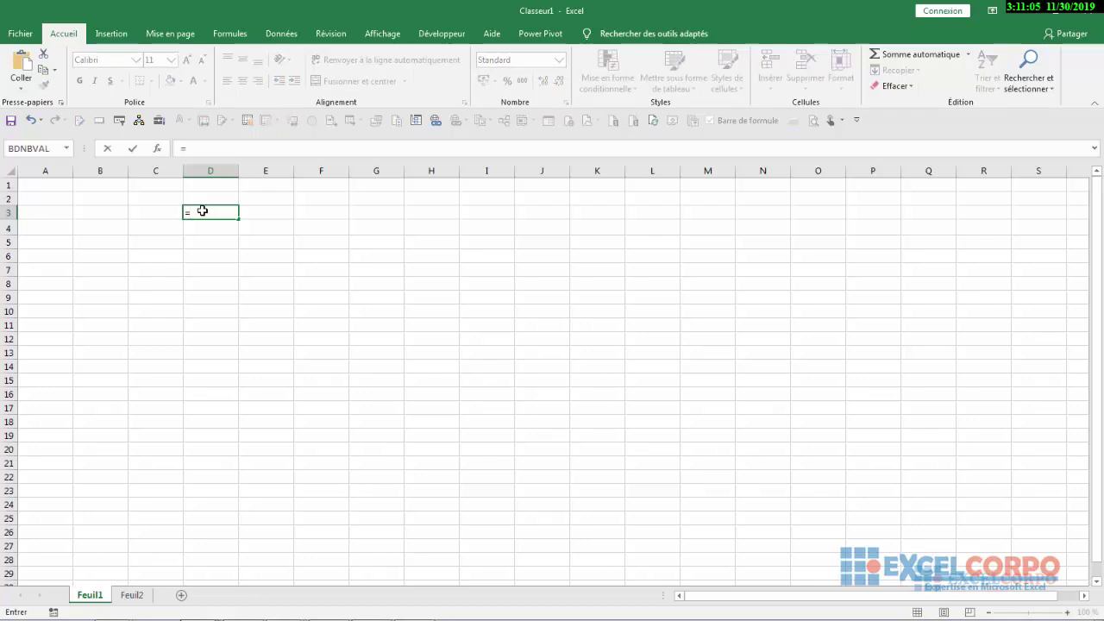
type("3^2")
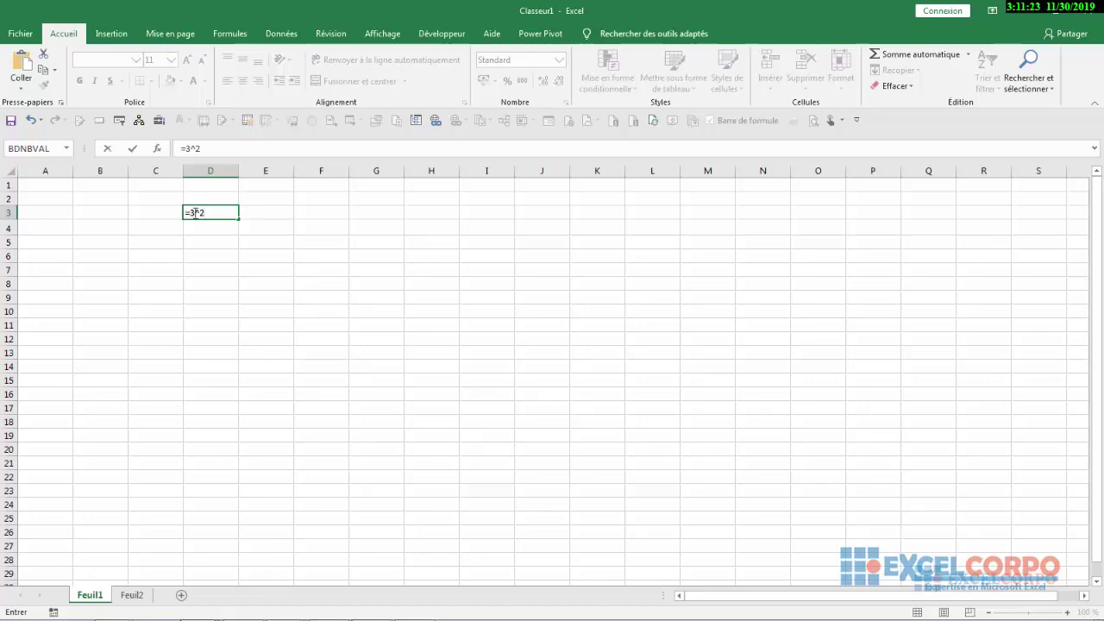
double_click(195, 212)
key("BackSpace")
type("4")
key("BackSpace")
type("4")
key("Return")
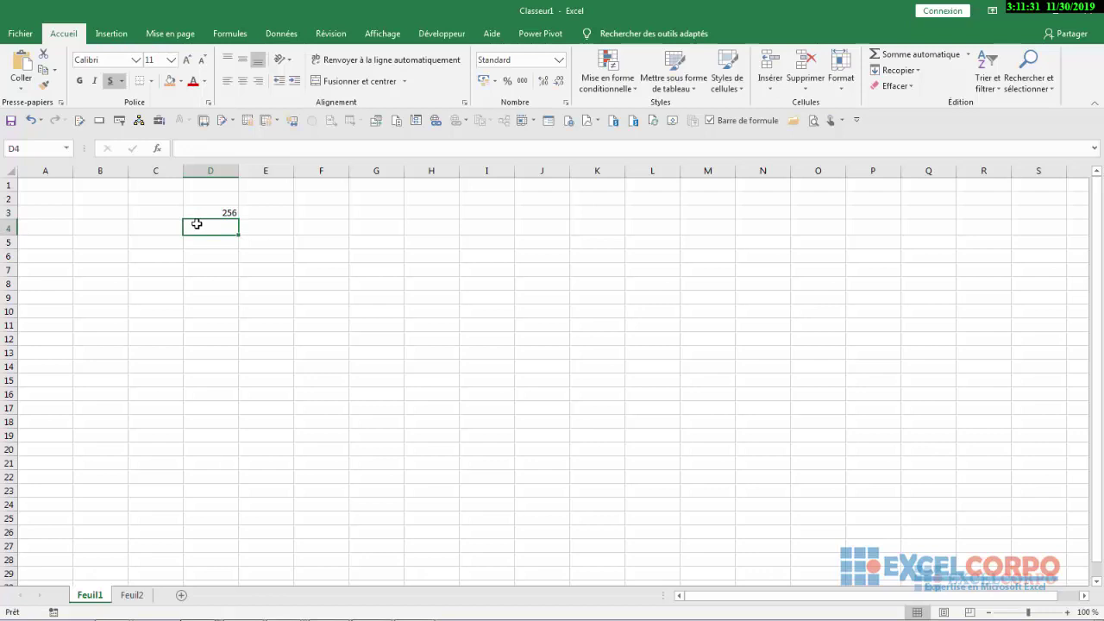
Step: Enter the comparison formula =10<5 in D6
left_click(210, 254)
type("=")
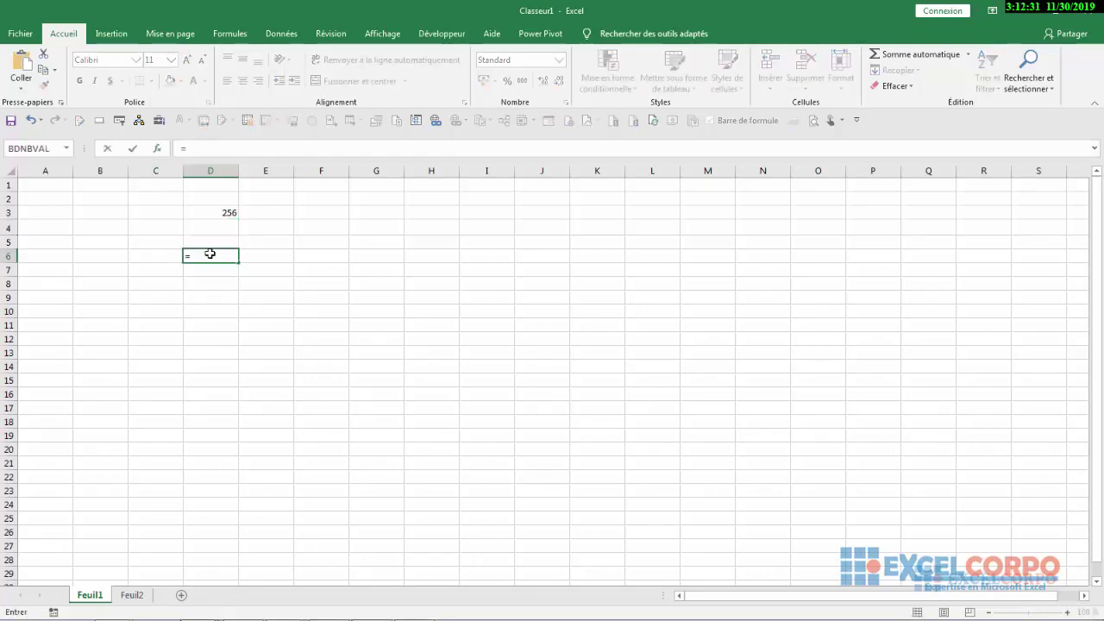
type("10")
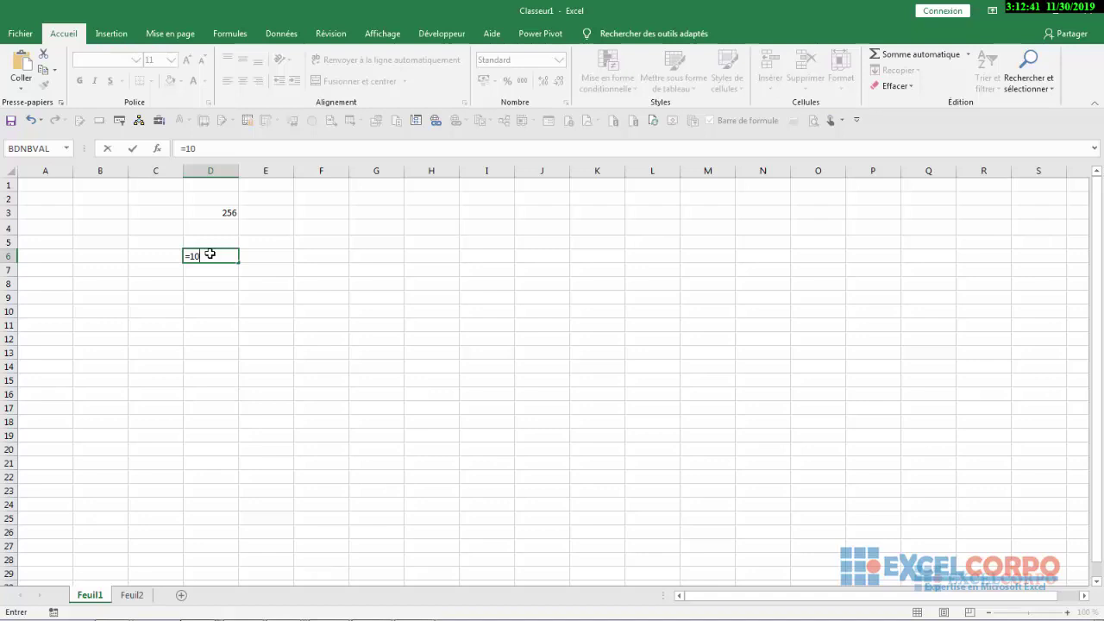
type("<5")
key("Return")
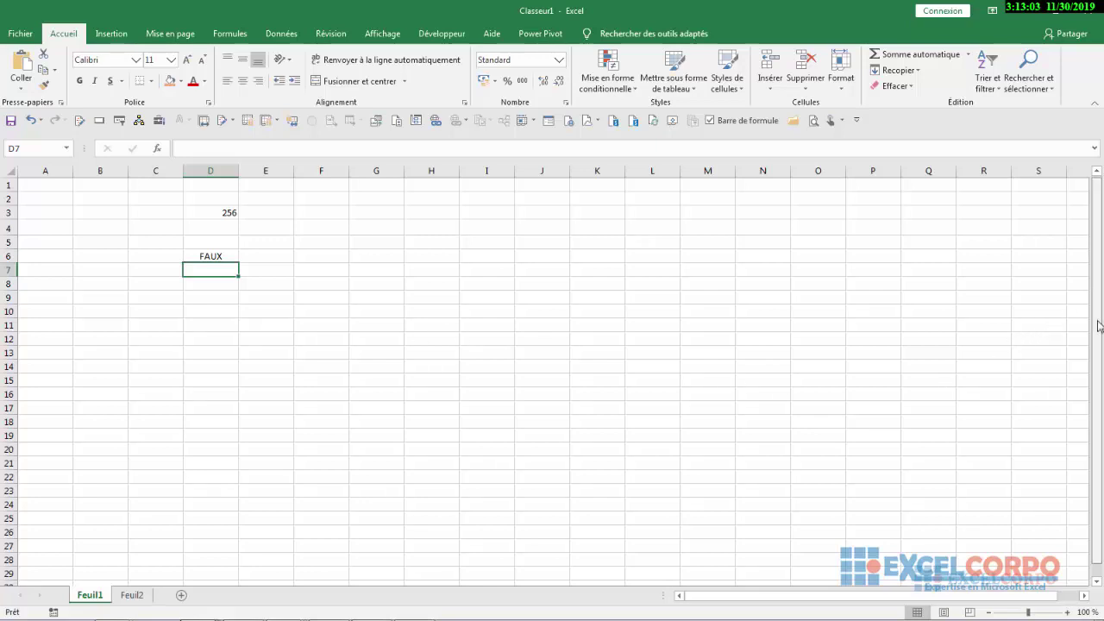
left_click_drag(1100, 322, 1099, 256)
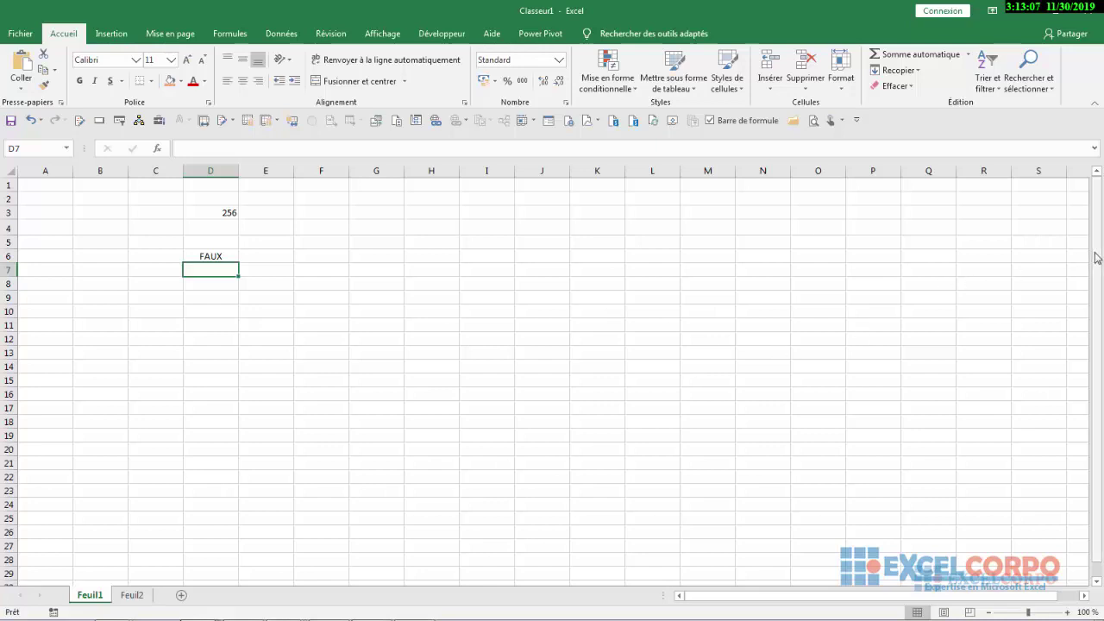
Step: Try to enter =NOIR" as a formula in D5 and return to editing it
left_click(213, 244)
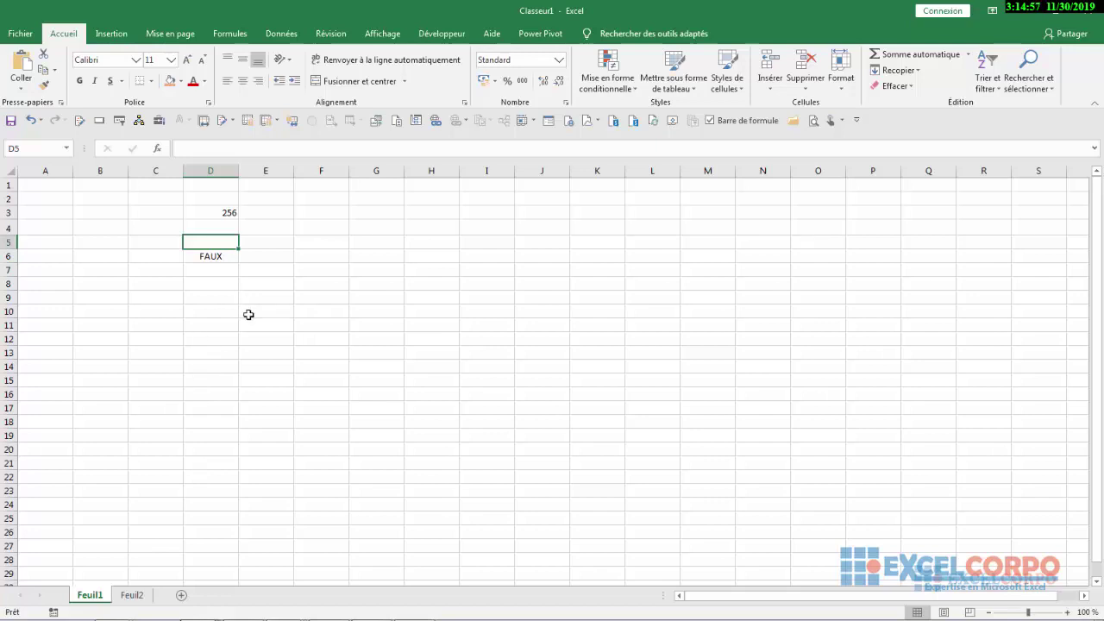
type("=")
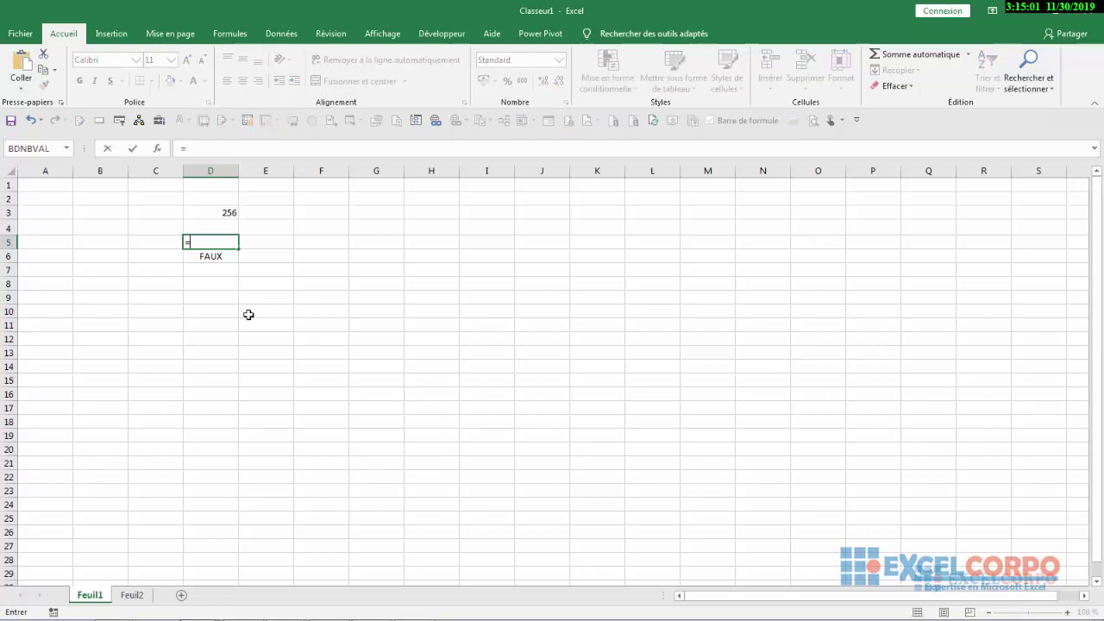
type("N")
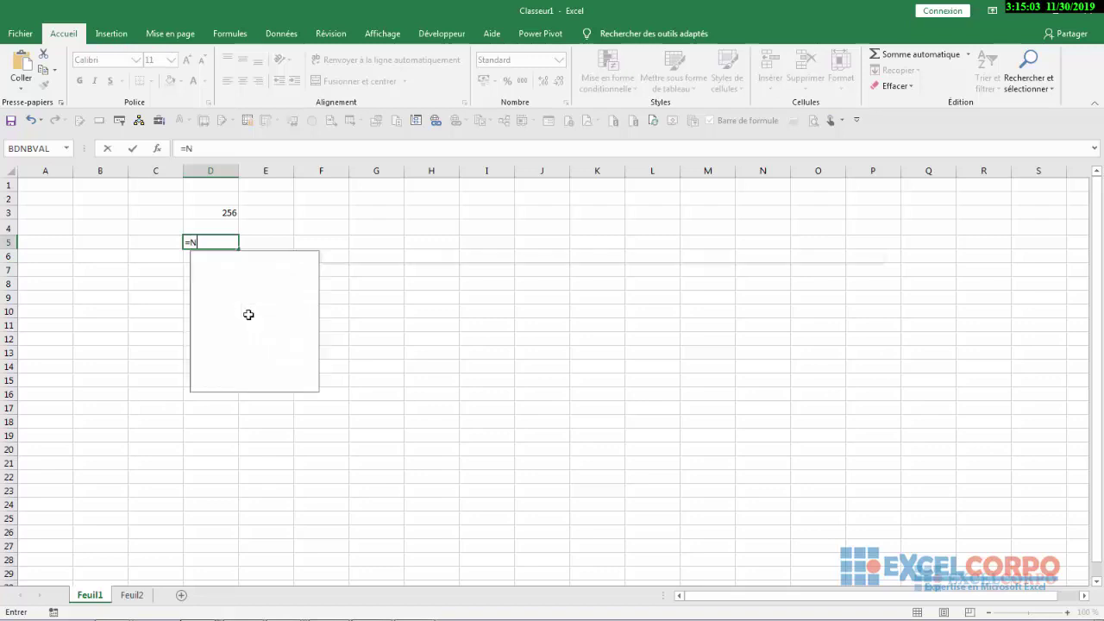
type("OIR")
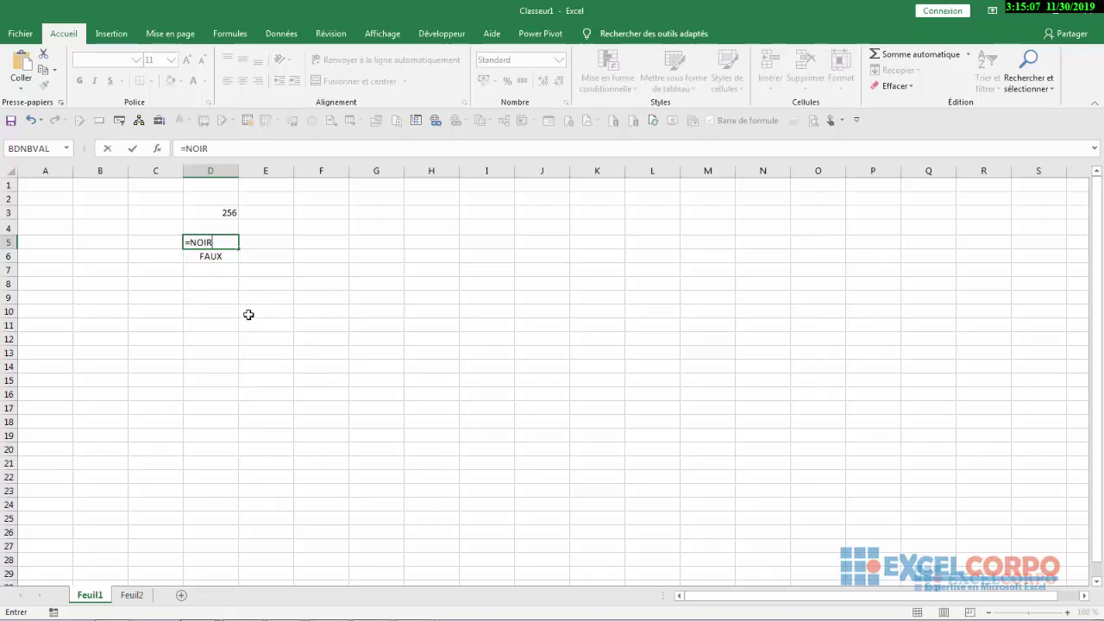
type("\"")
key("Return")
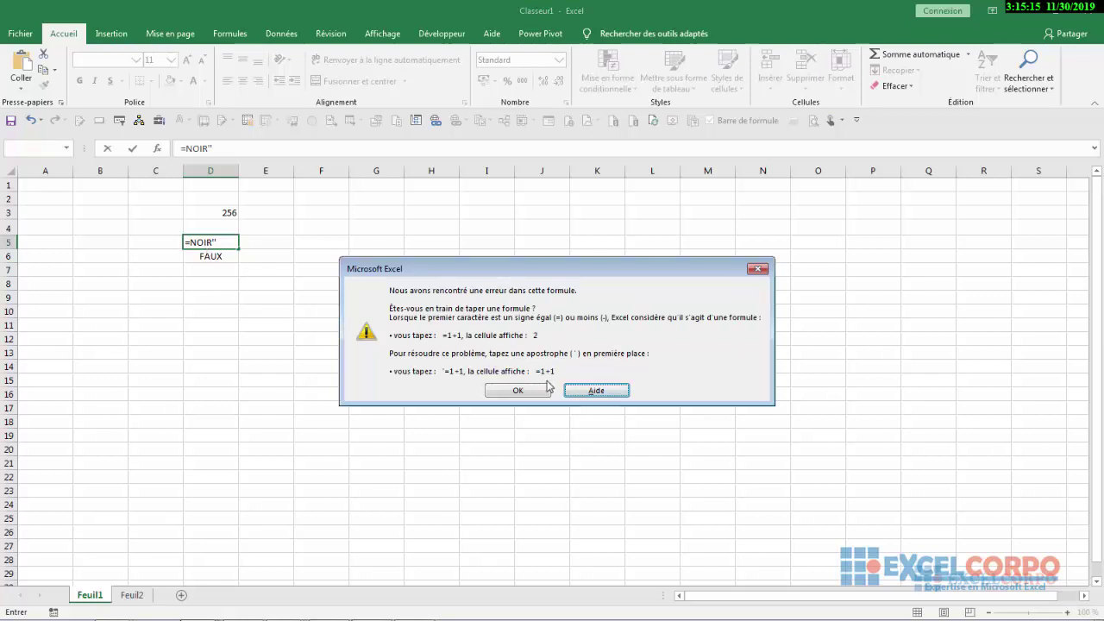
left_click(531, 391)
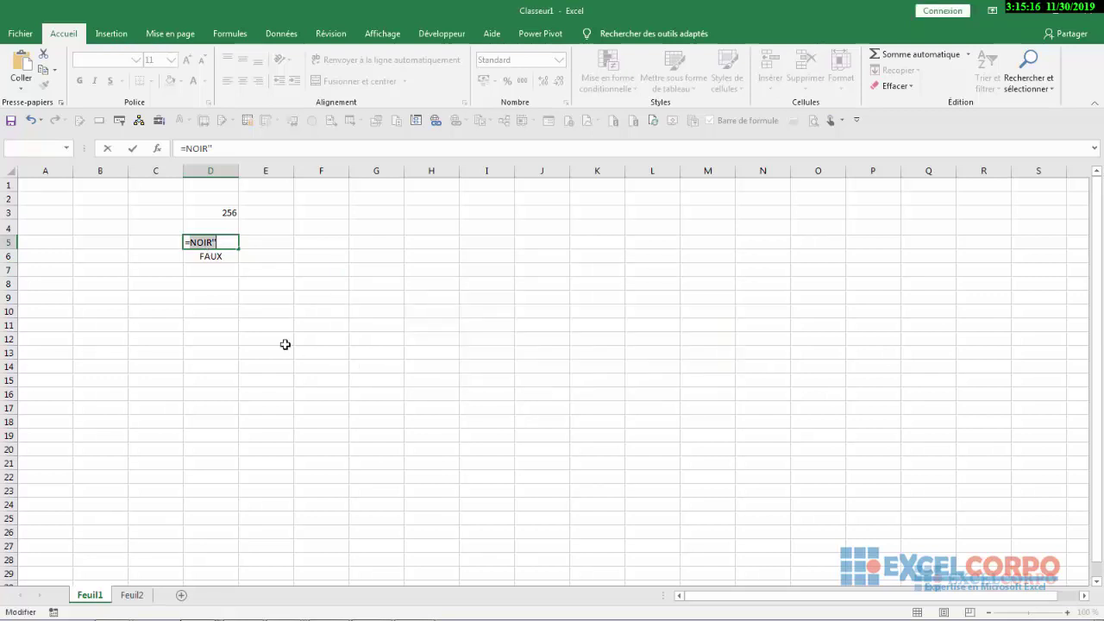
Step: Edit D5's formula to read ='NOIR" "BLANC", adding the missing opening mark and the second text
left_click(188, 242)
type("'")
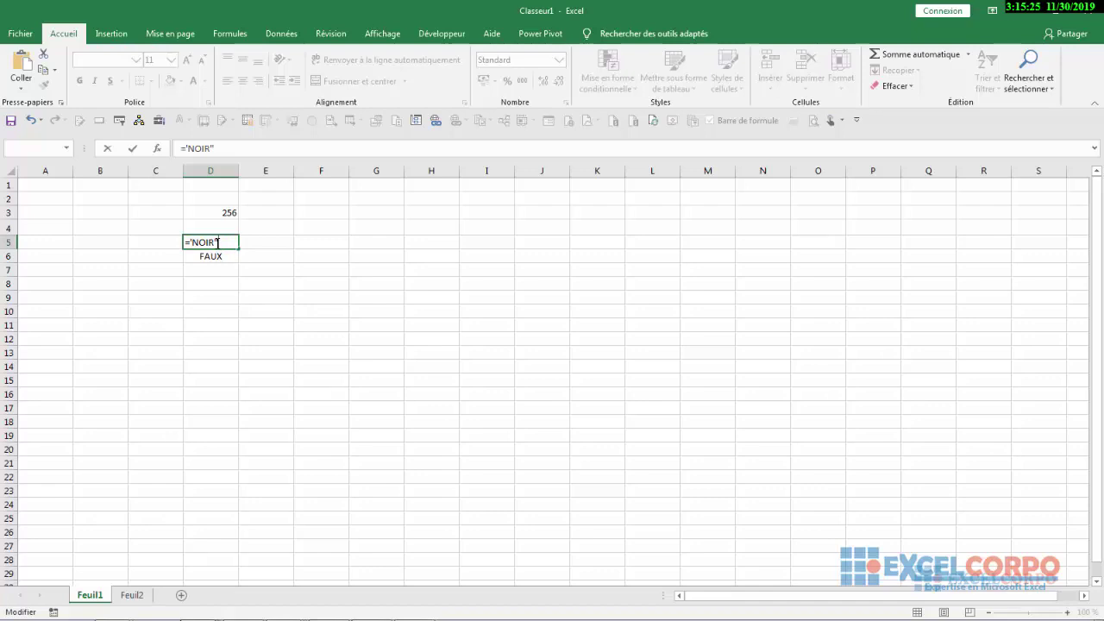
type("\"\"")
type("&")
key("BackSpace")
type("BLANC")
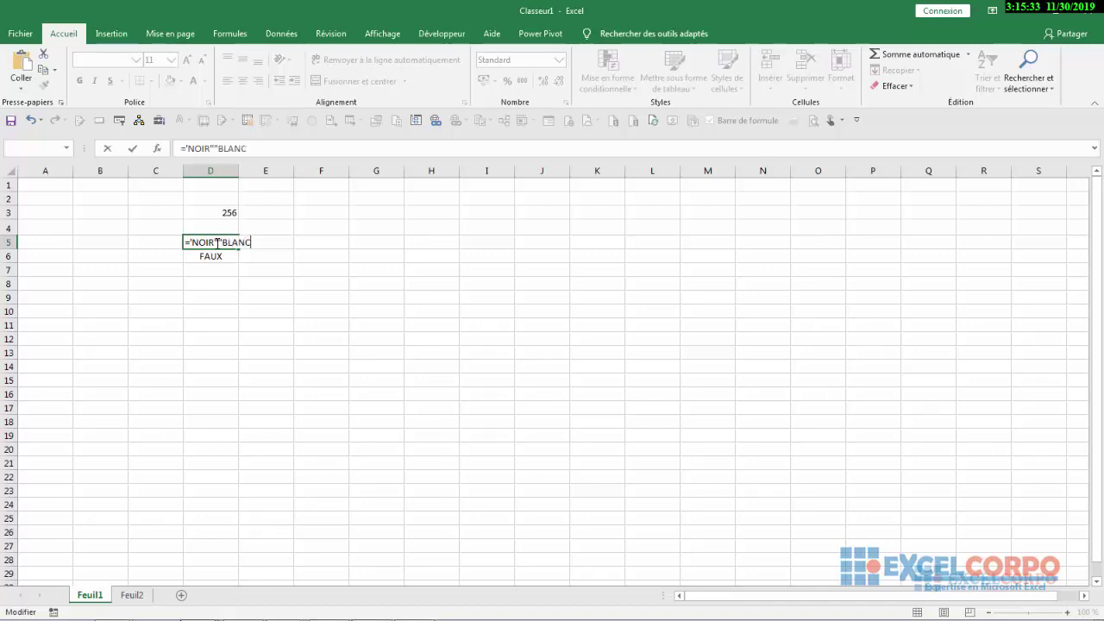
type("\"")
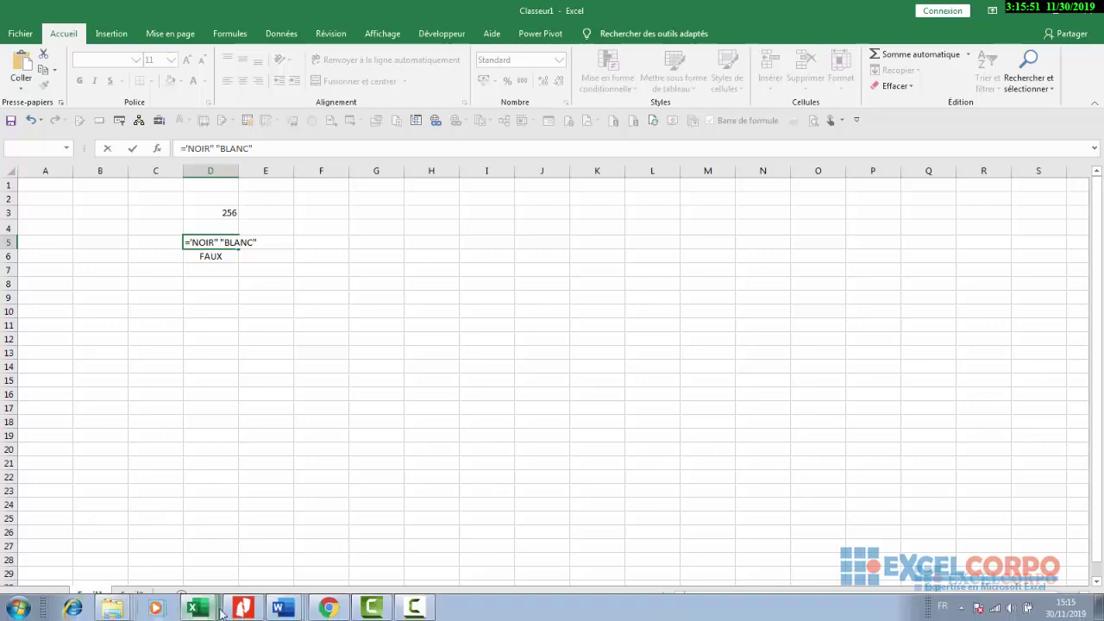
left_click(407, 616)
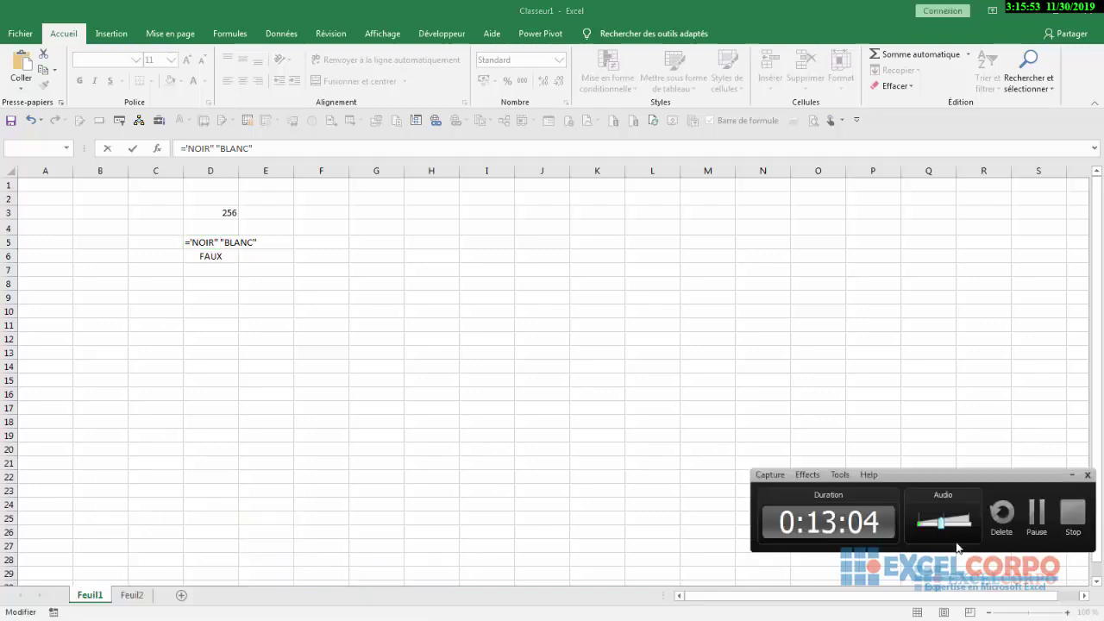
left_click(1040, 518)
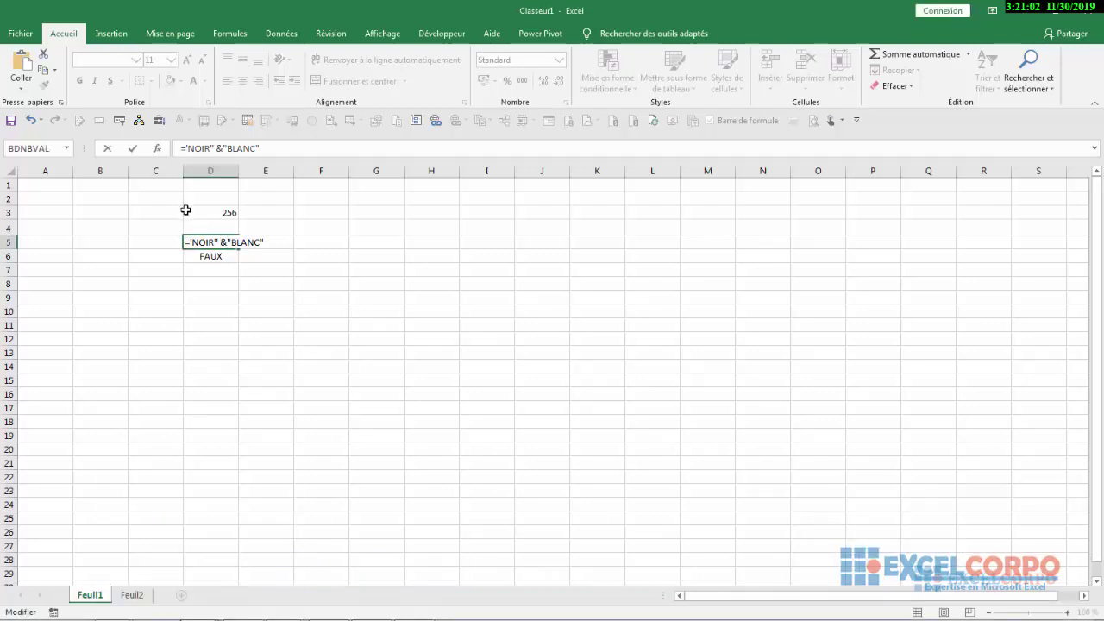
Step: Rewrite D5's text-joining formula in lowercase as ="noir" &"blanc", accept the proposed correction, and reselect D5
left_click(214, 242)
key("BackSpace")
key("BackSpace")
key("BackSpace")
key("BackSpace")
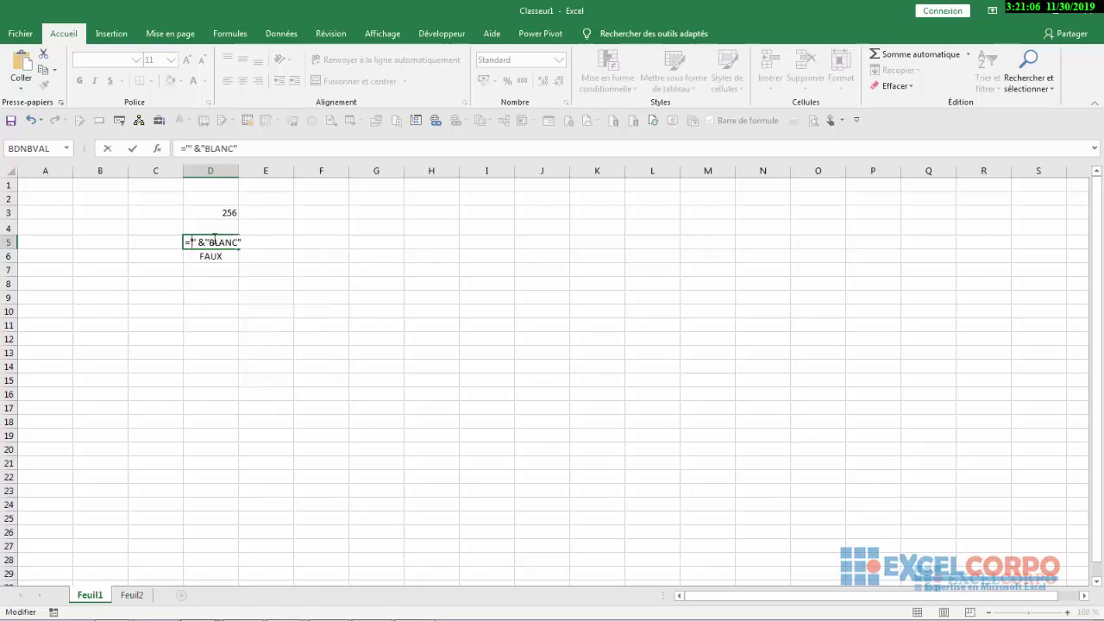
type("noir")
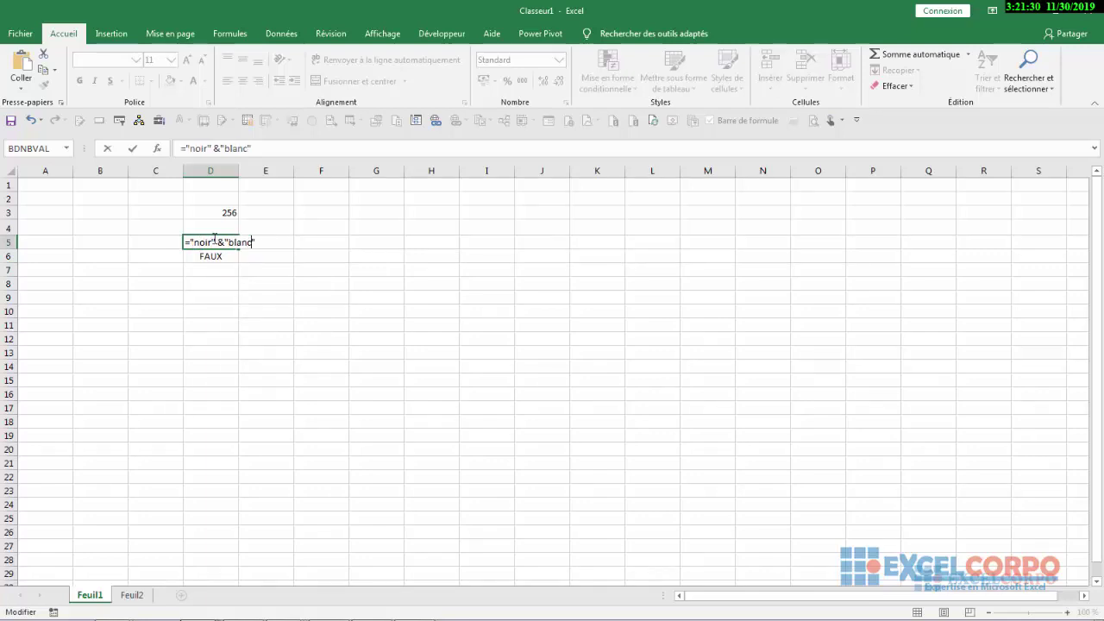
key("Return")
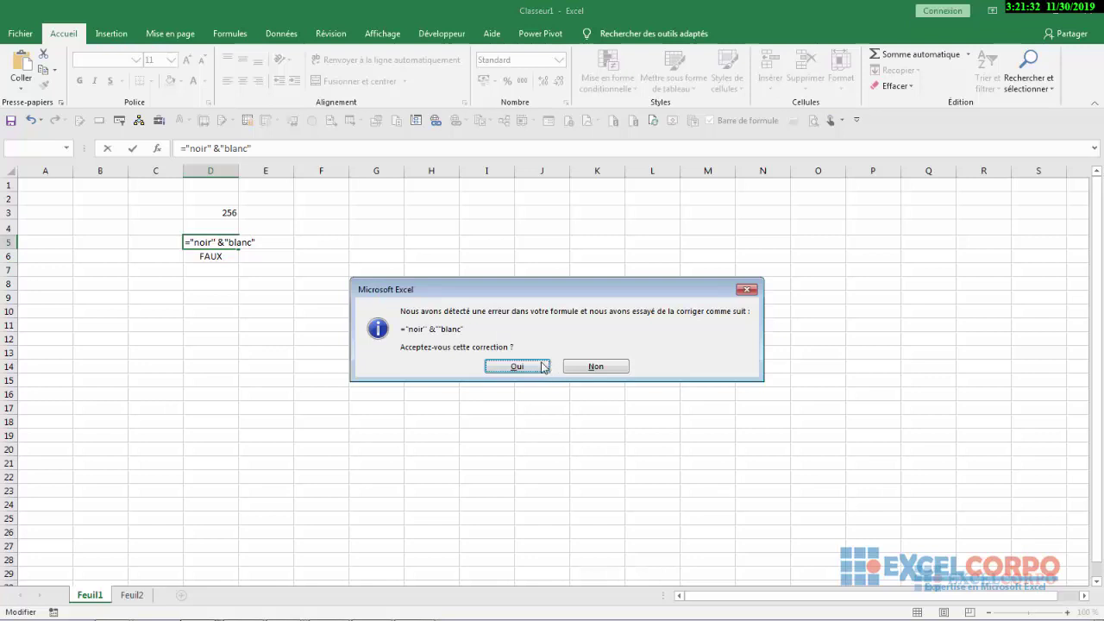
left_click(544, 367)
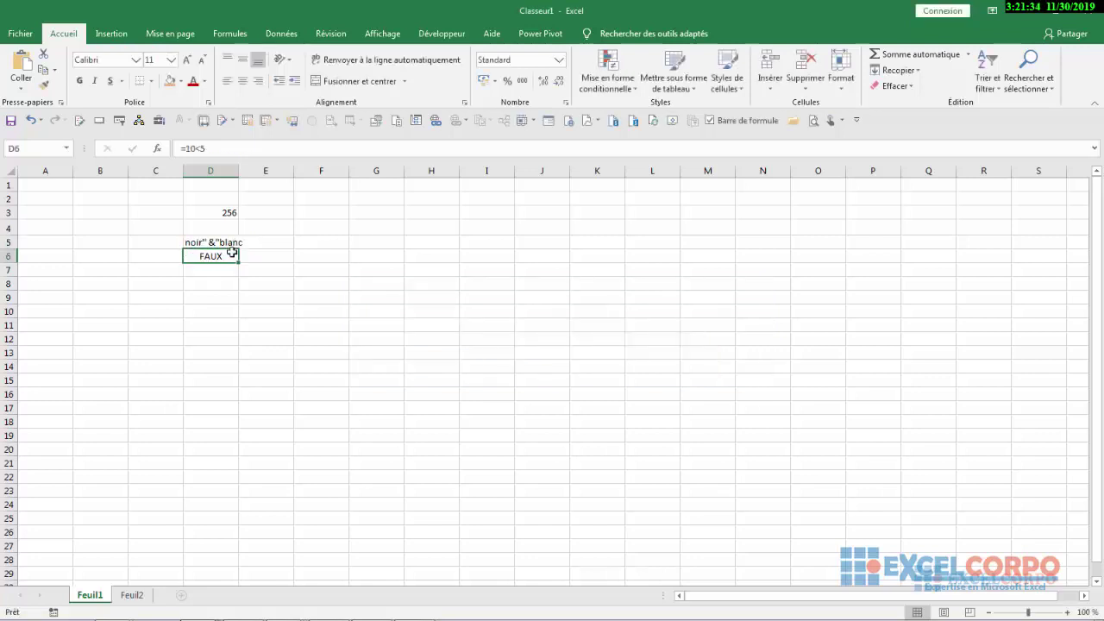
left_click(211, 244)
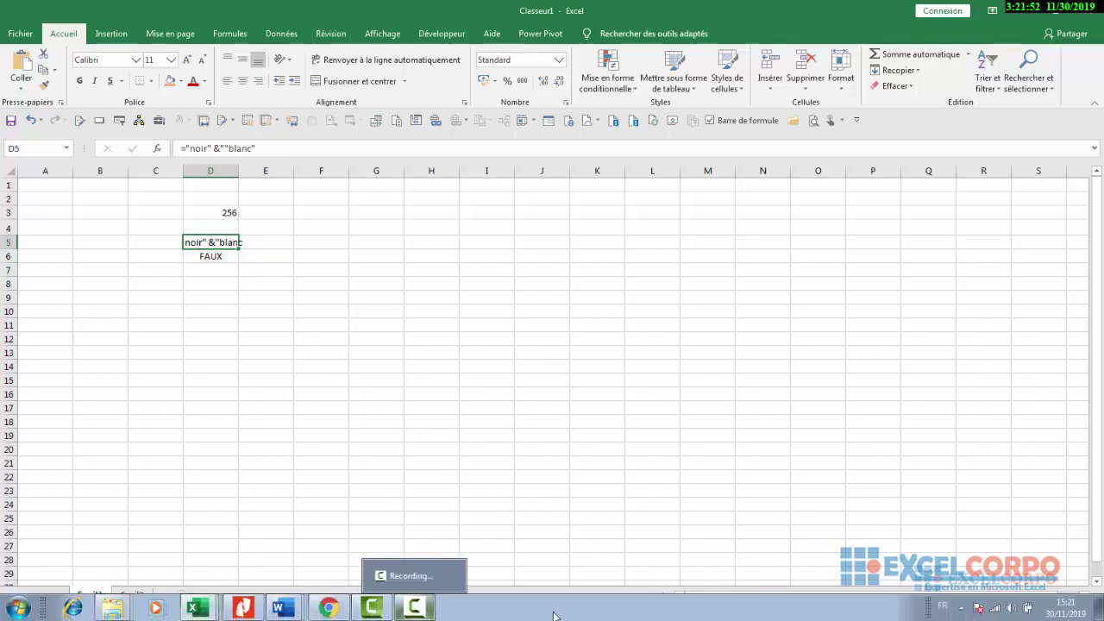
left_click(418, 613)
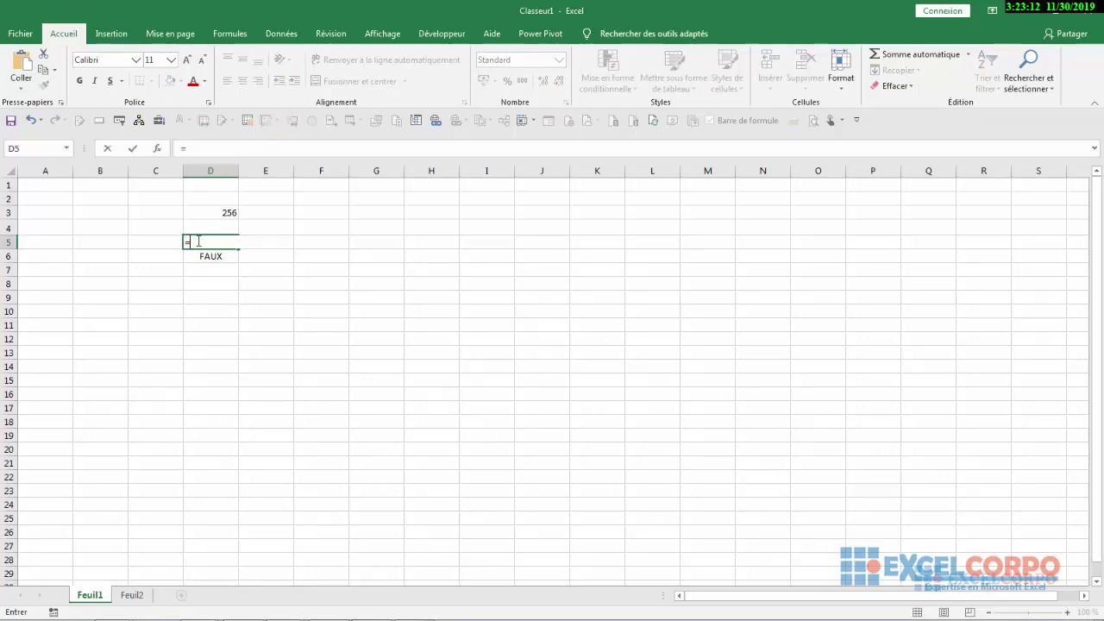
Step: Enter the text-joining formula ="noir" & "blanc" in D5, replacing its current content
type("=")
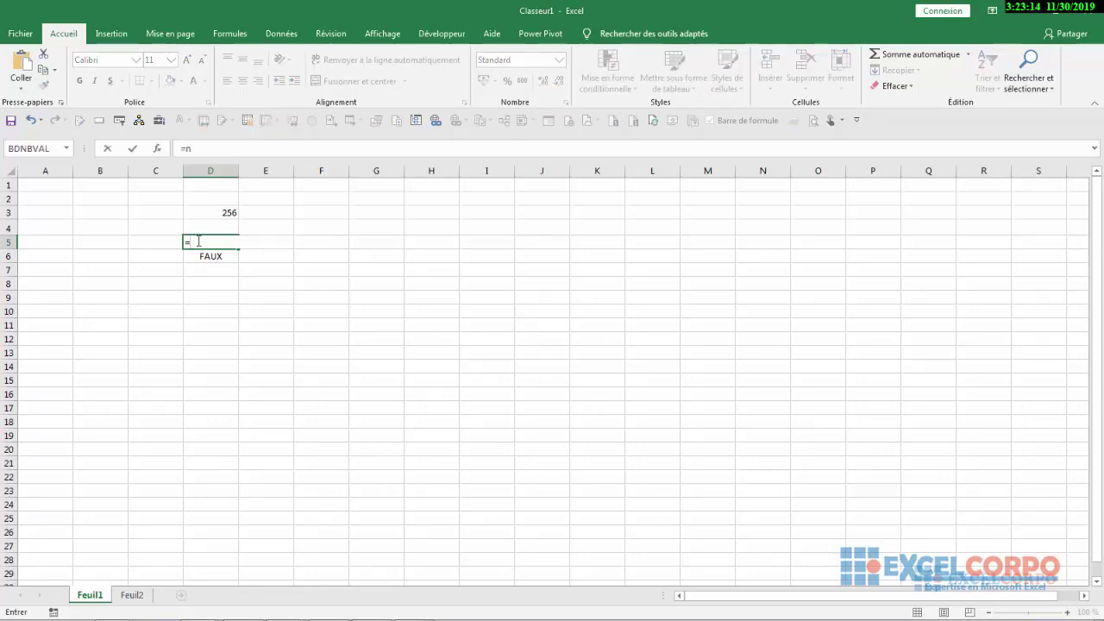
type("n")
key("BackSpace")
type("\"noir\" & \"blanc")
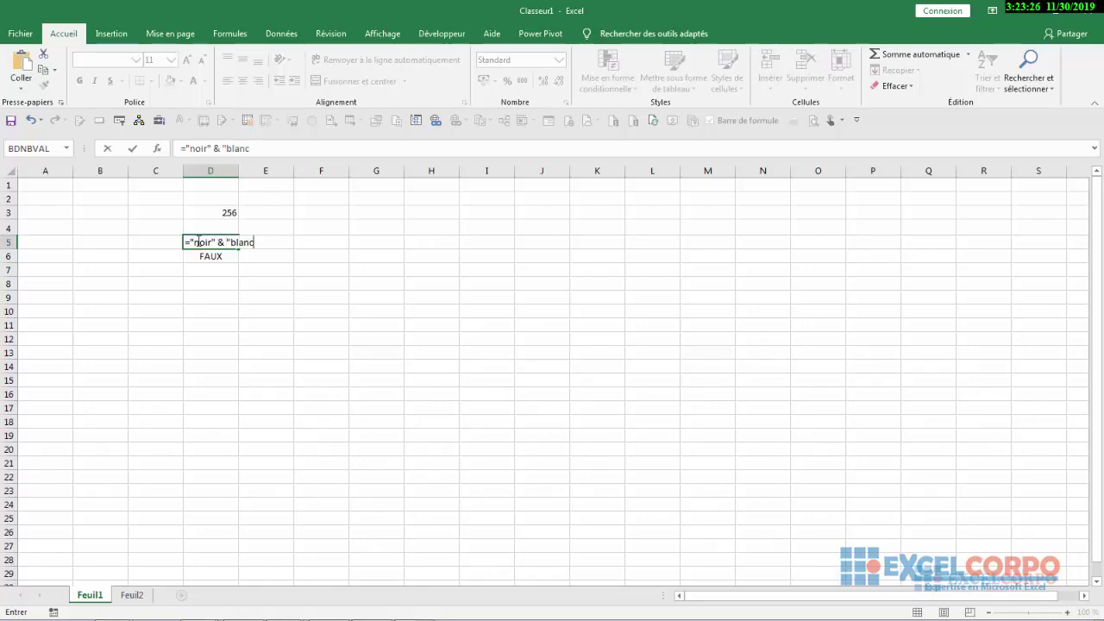
type("\"")
key("Return")
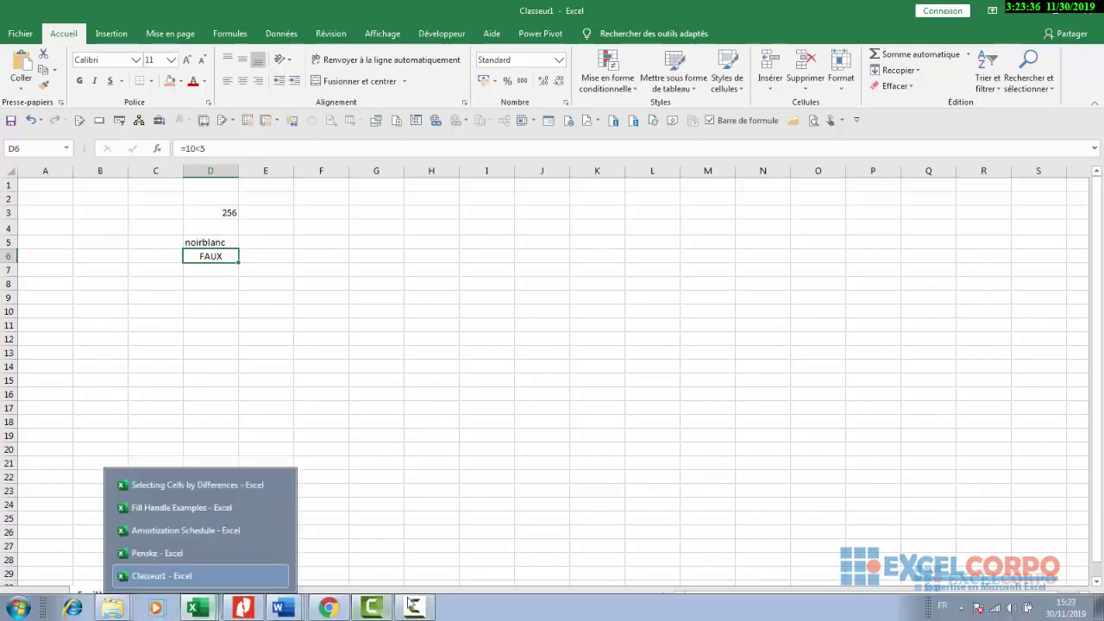
left_click(414, 609)
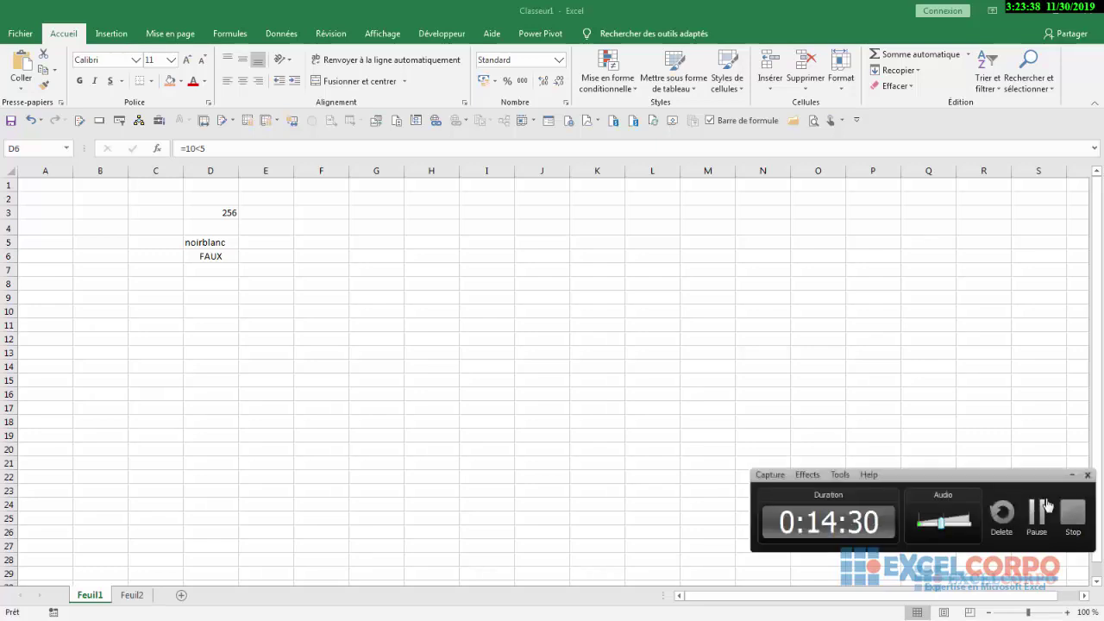
left_click(1044, 515)
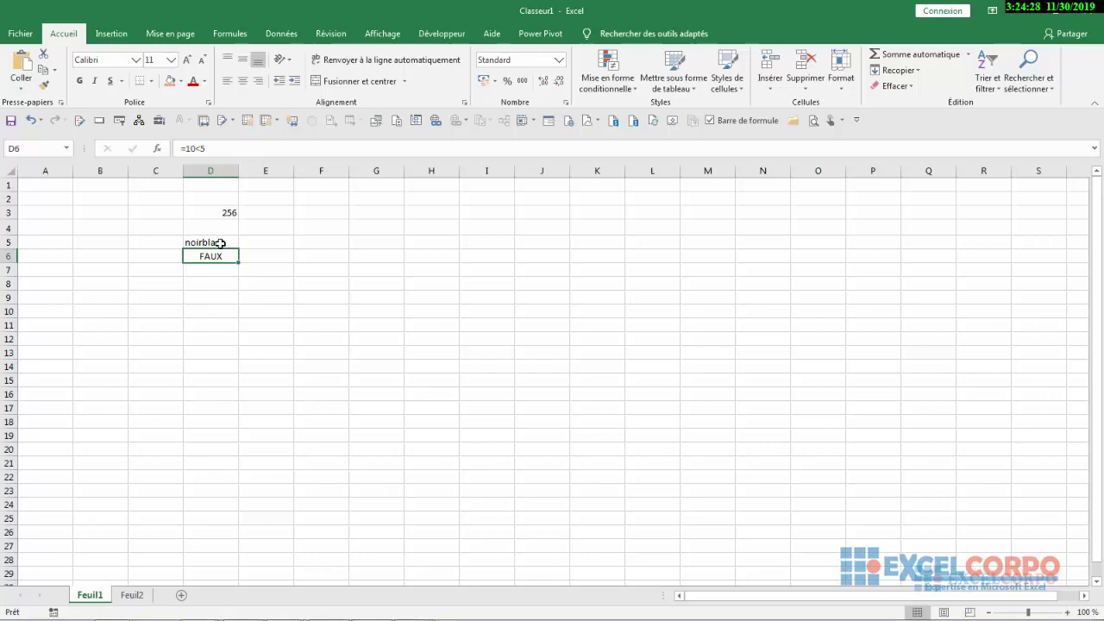
Step: Write the reference formula =D3:E5, G4:I5 in D8, with a comma separating the two ranges
left_click(214, 278)
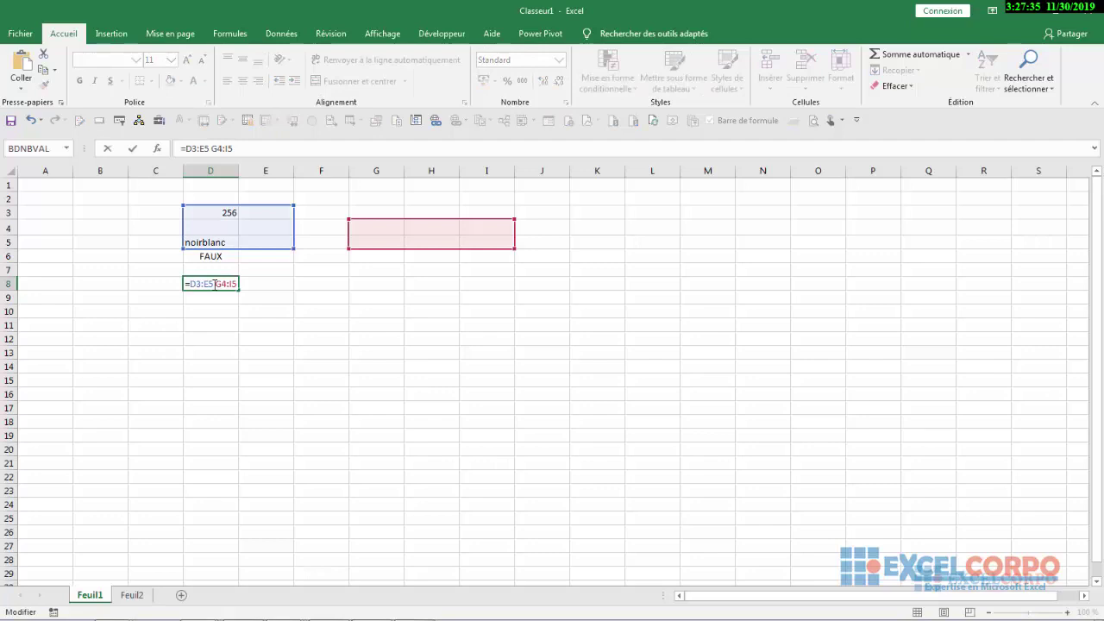
left_click(214, 284)
type(", G4:I5")
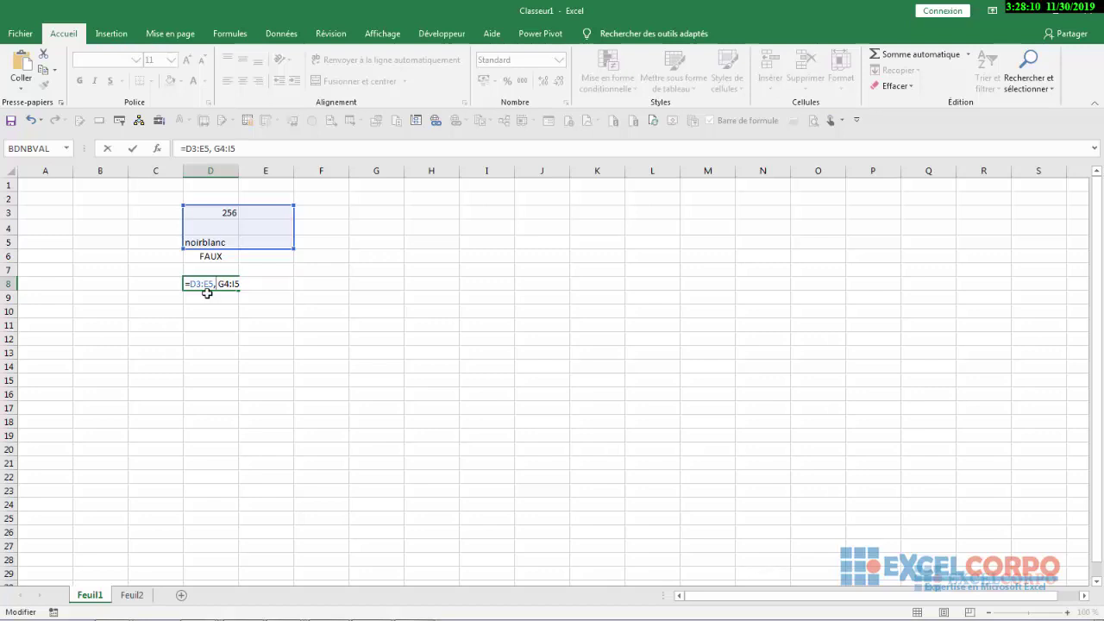
mouse_move(371, 609)
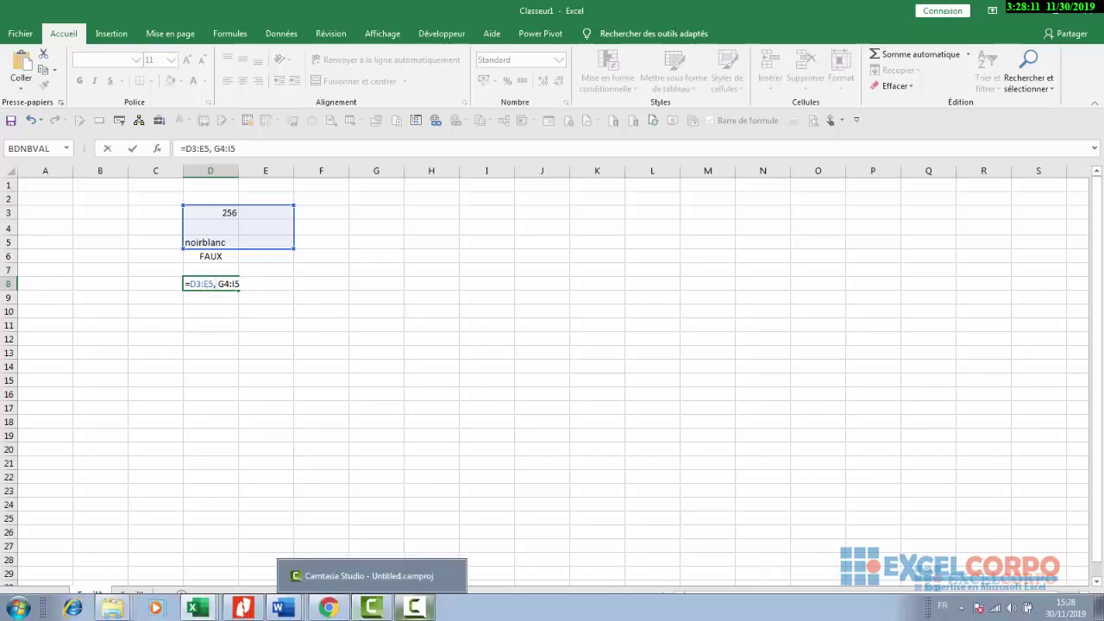
left_click(414, 609)
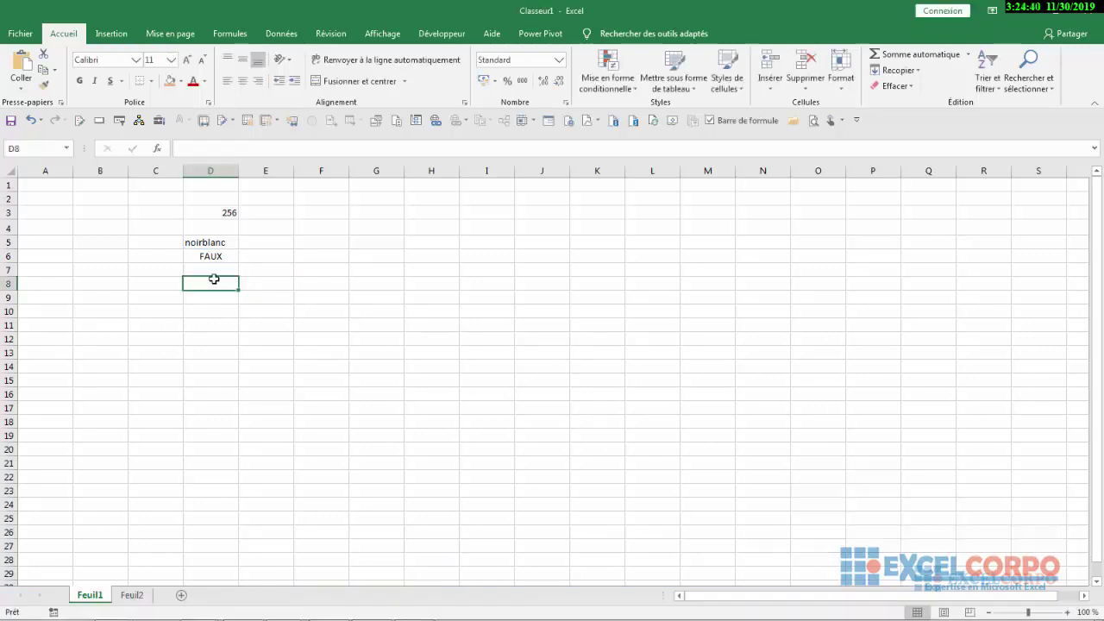
left_click(215, 283)
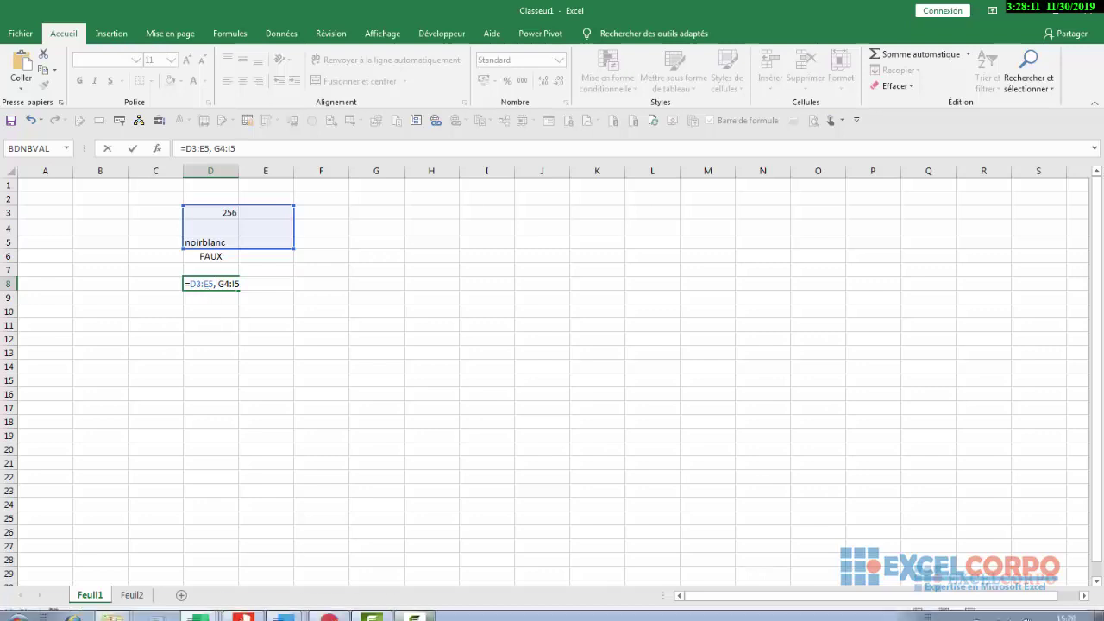
left_click(409, 615)
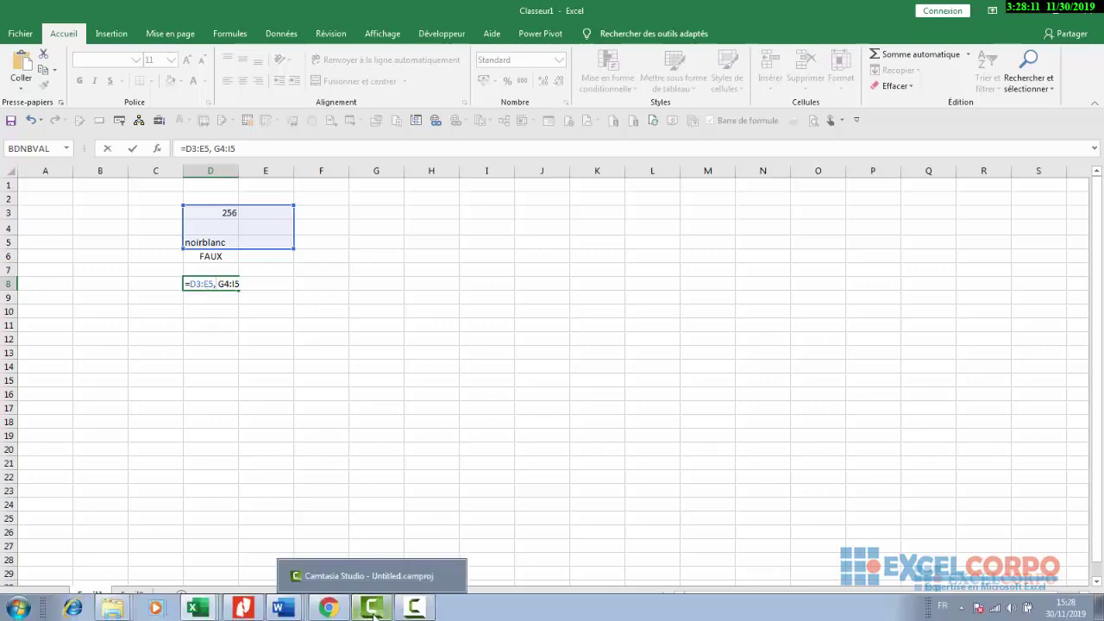
left_click(414, 609)
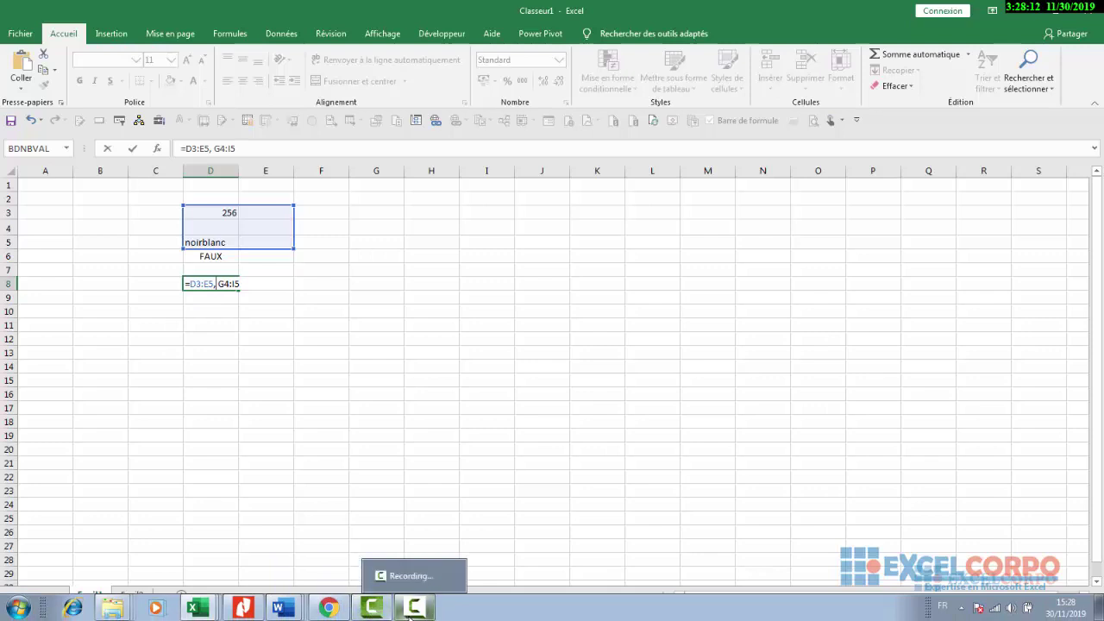
left_click(410, 610)
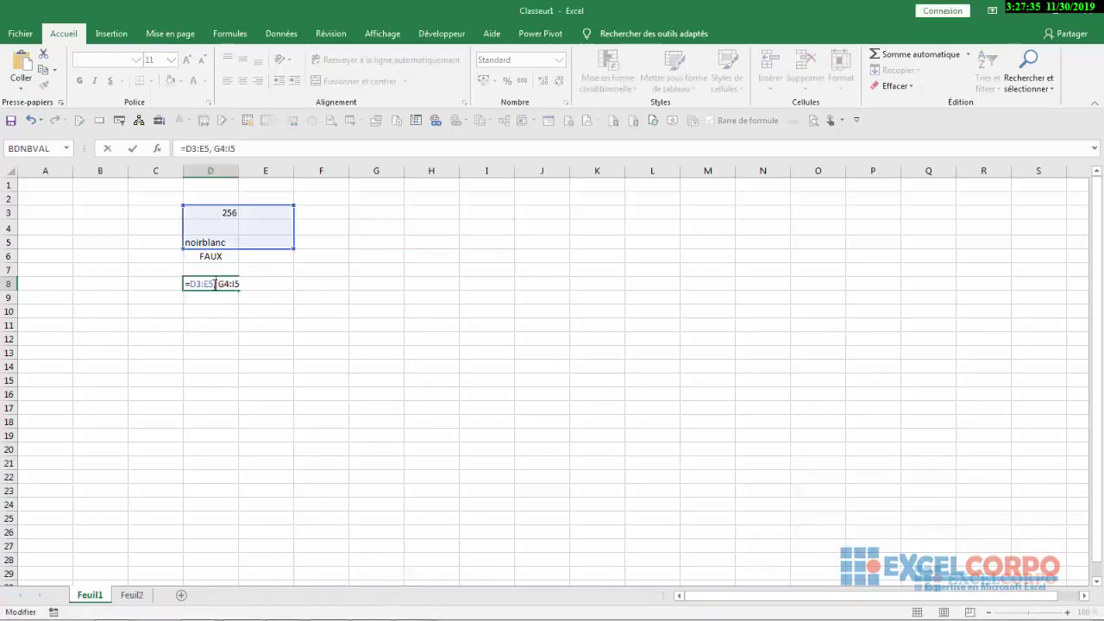